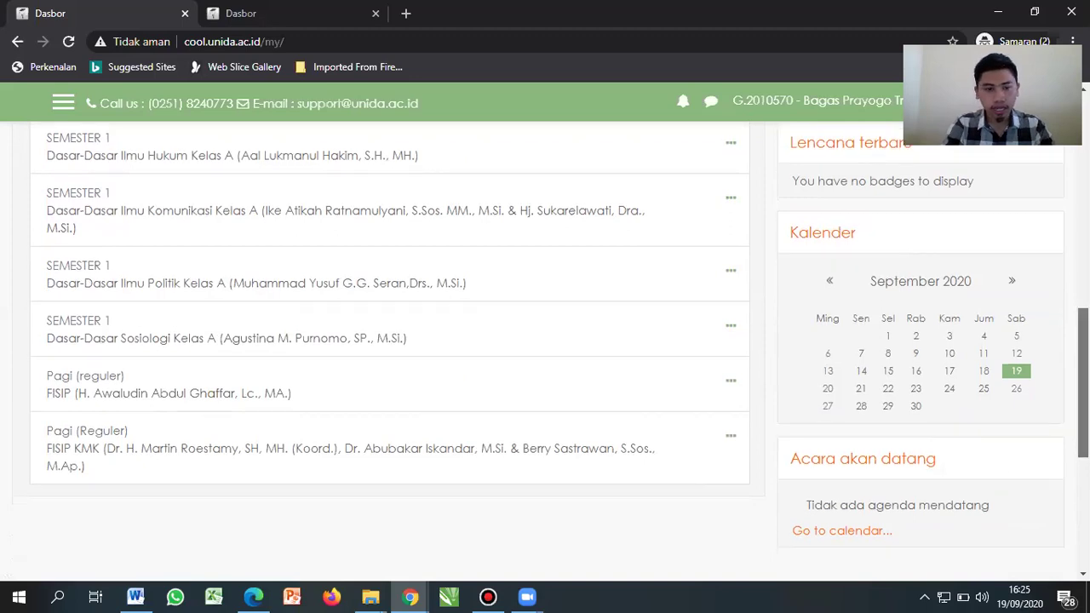
scroll(544, 341, up, 4)
scroll(544, 340, down, 3)
scroll(545, 340, down, 5)
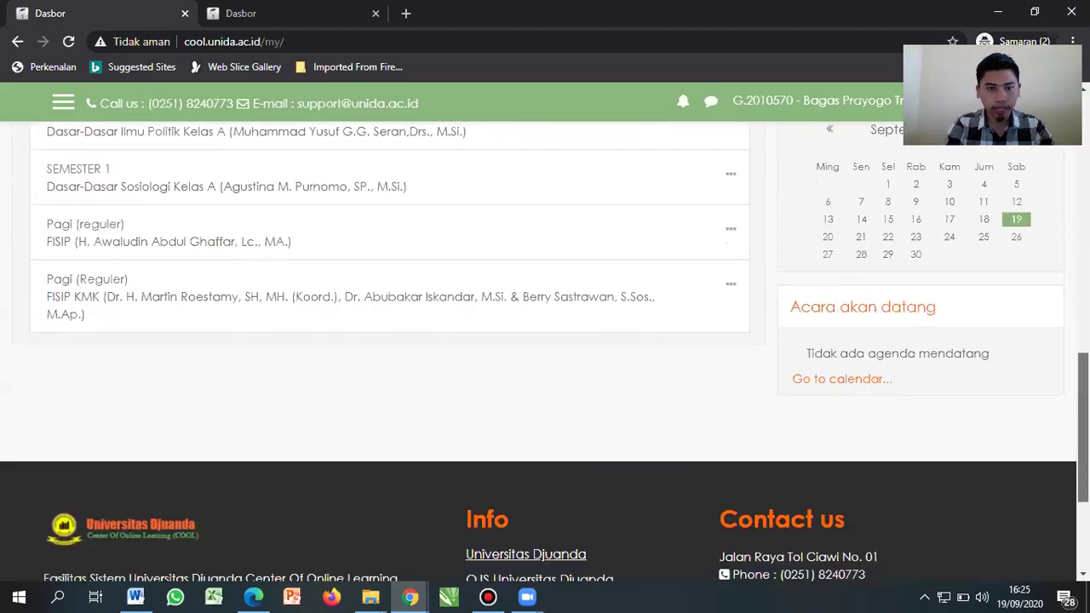
scroll(545, 340, up, 4)
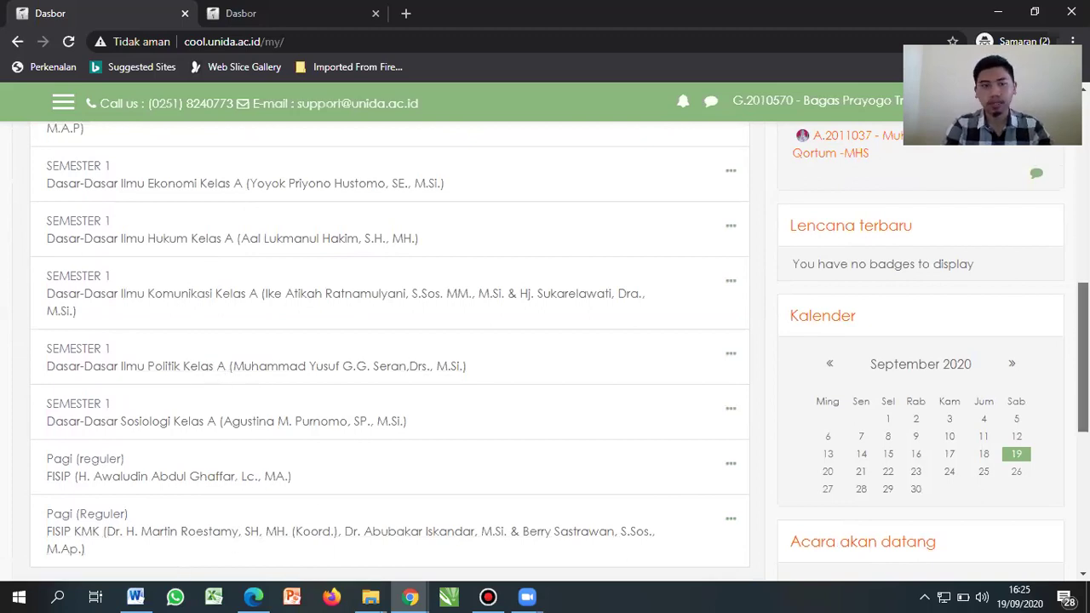
scroll(215, 394, up, 4)
scroll(389, 349, down, 3)
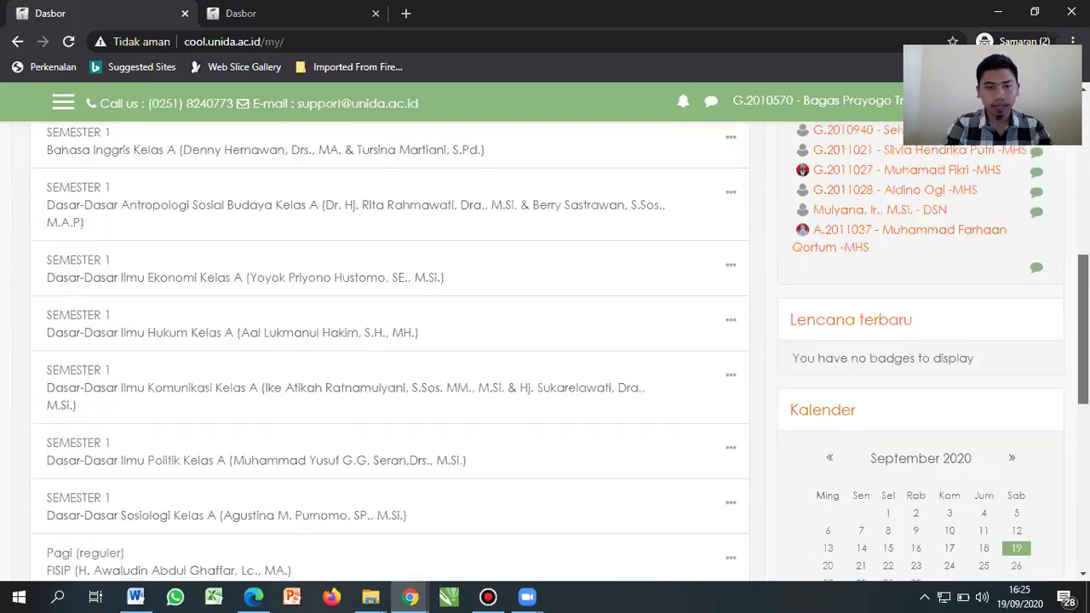
scroll(557, 352, down, 1)
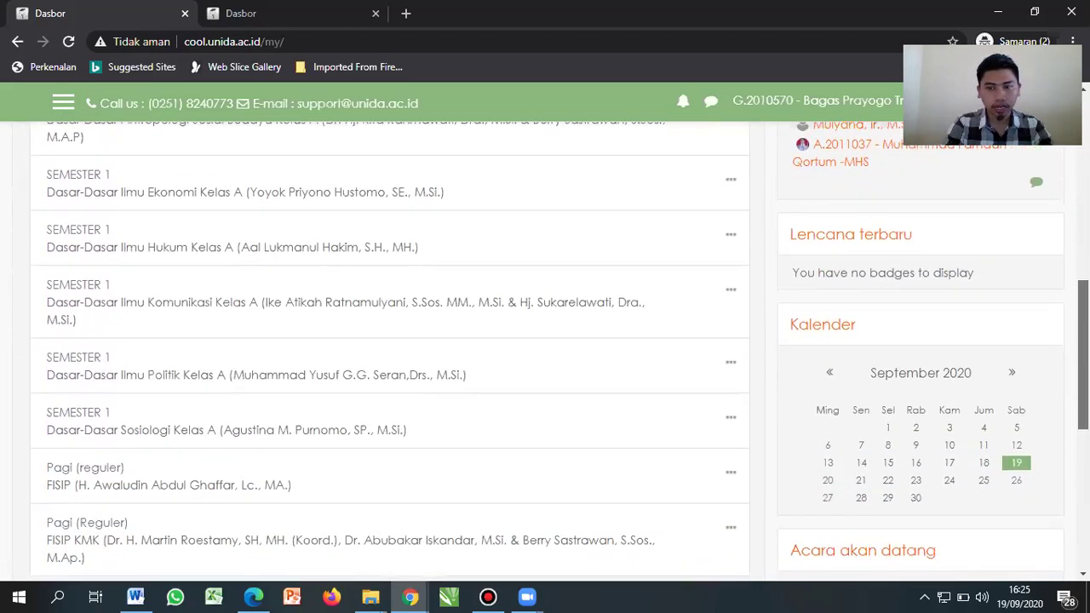
scroll(389, 341, down, 1)
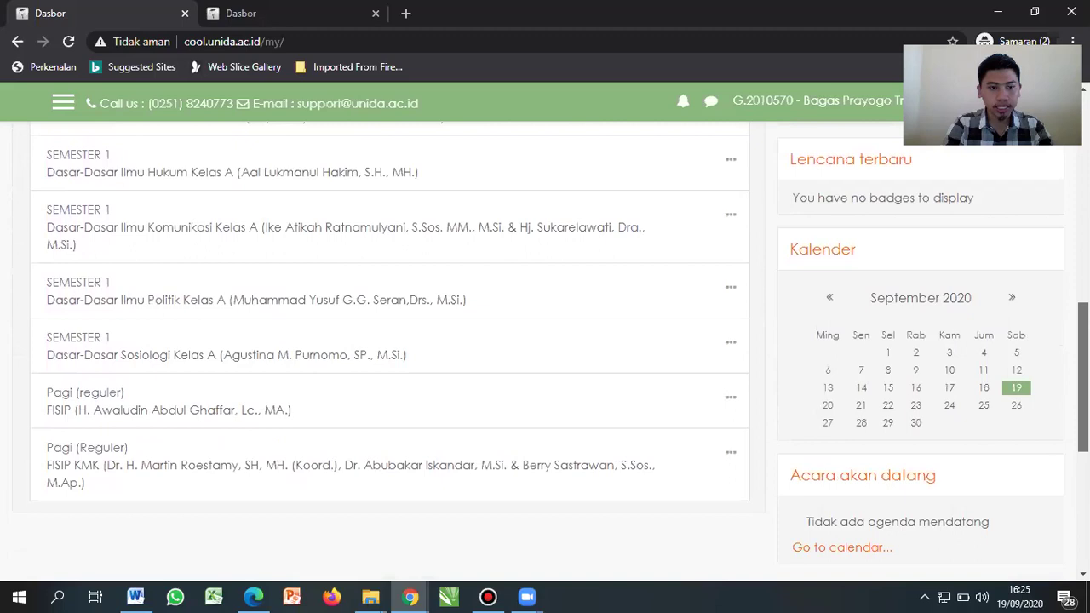
scroll(389, 340, up, 1)
scroll(389, 341, up, 3)
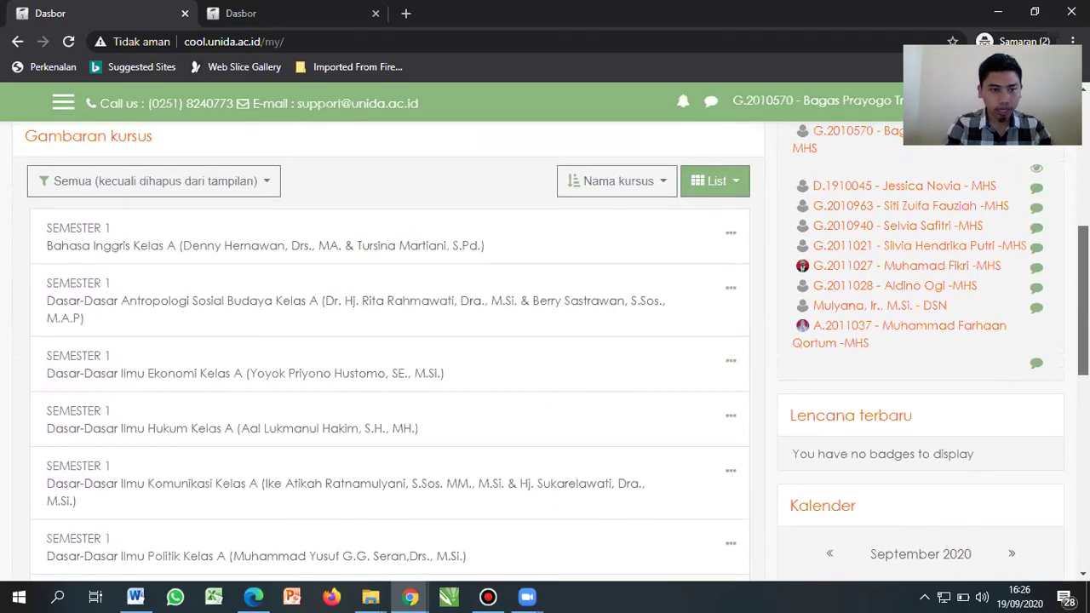
scroll(551, 352, down, 3)
scroll(314, 411, down, 1)
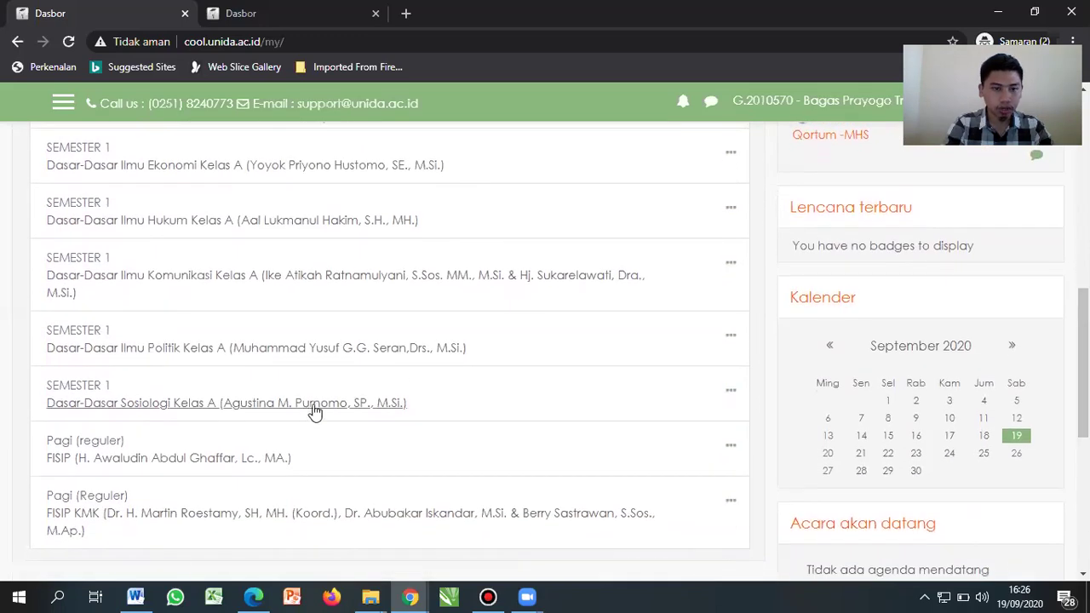
Step: Open the Dasar-Dasar Sosiologi Kelas A course and scroll to its Pertemuan 1 activities
click(287, 414)
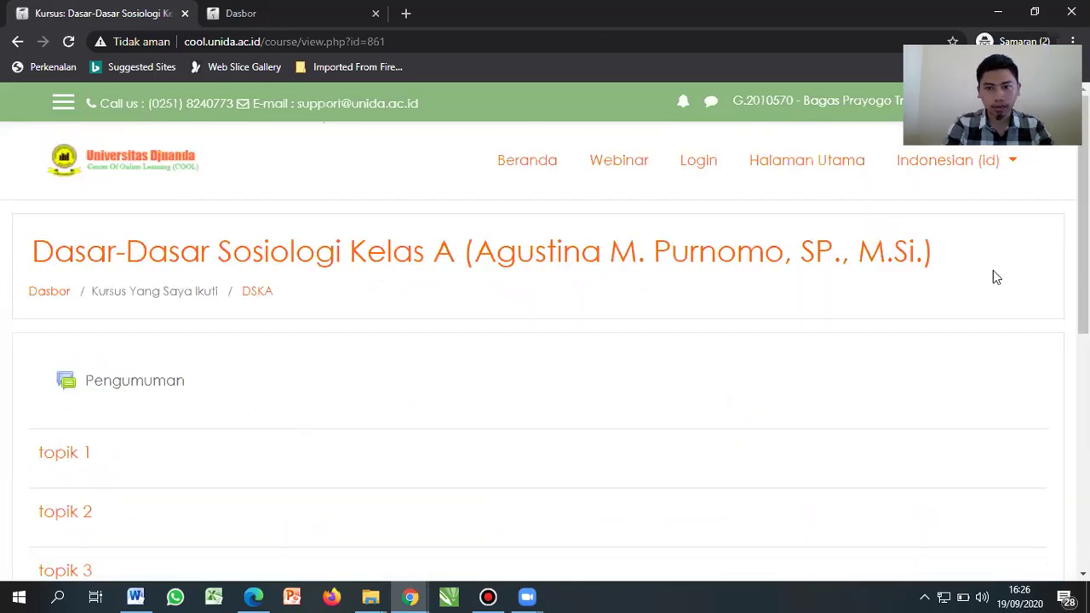
drag(1083, 255, 1083, 313)
scroll(525, 283, down, 1)
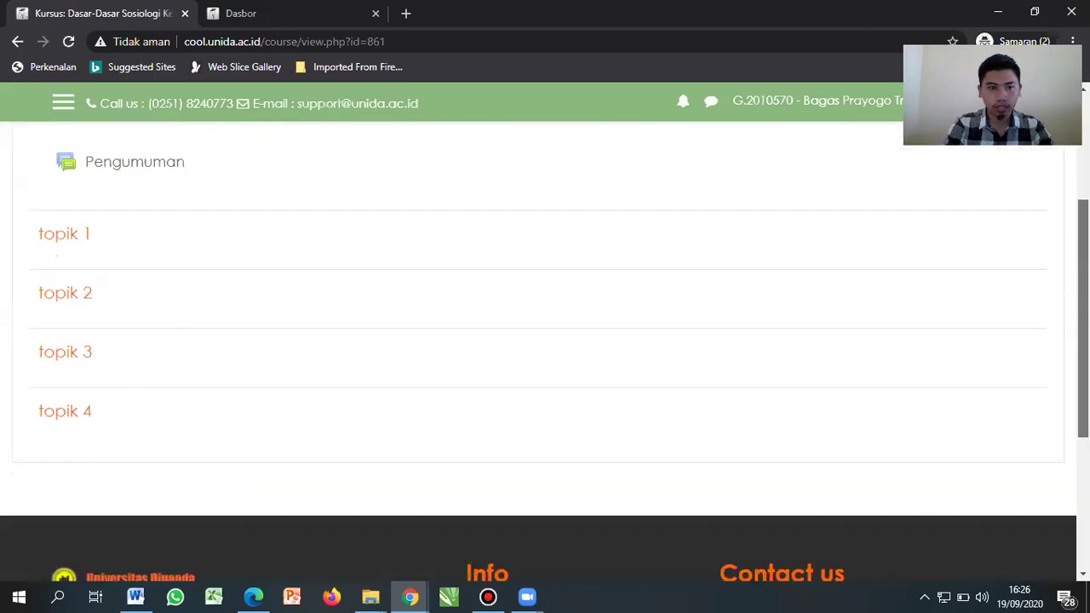
scroll(525, 284, up, 3)
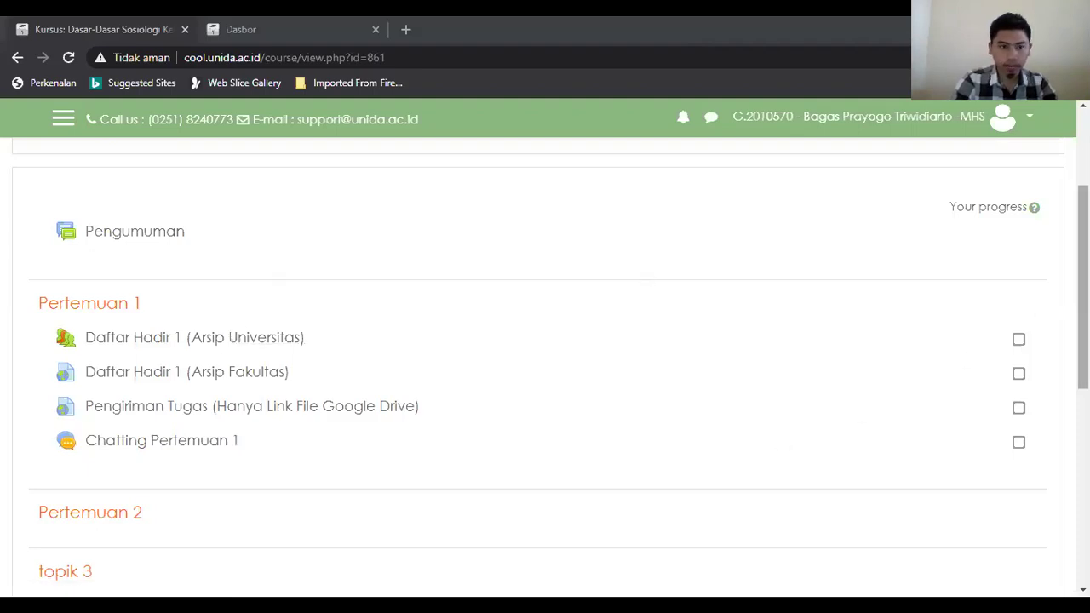
scroll(1082, 280, up, 2)
scroll(550, 359, down, 2)
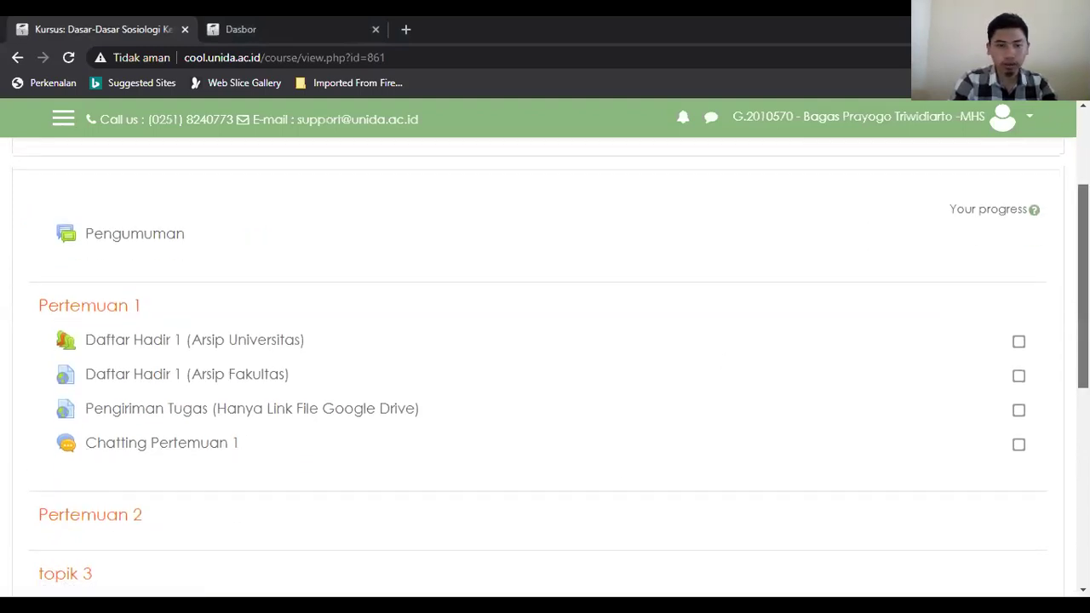
scroll(1020, 368, up, 1)
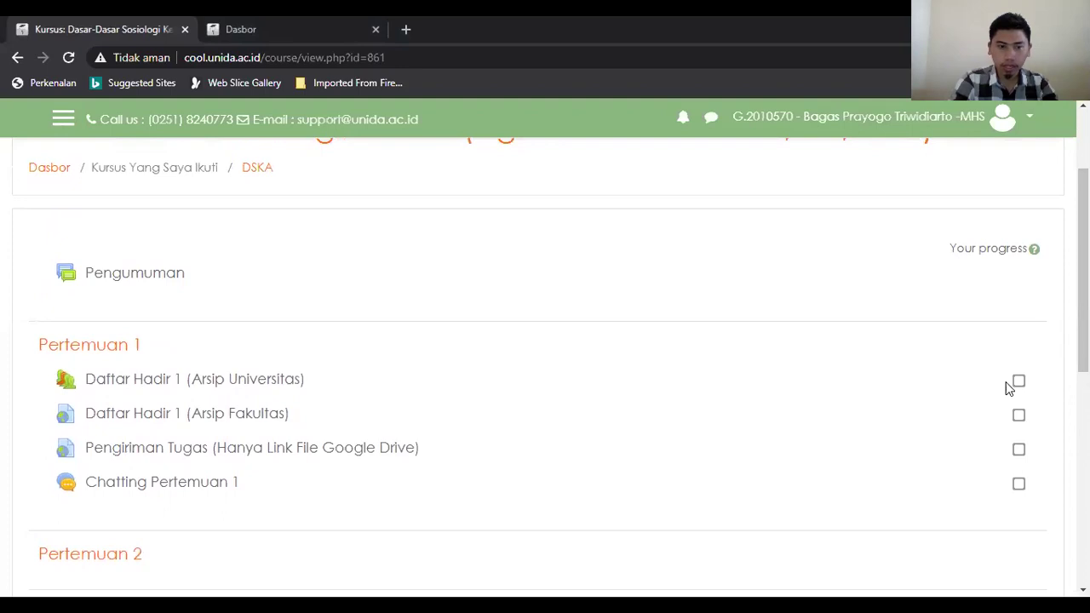
Step: Open Daftar Hadir 1 (Arsip Universitas) in a new tab and scroll its attendance sessions
right_click(217, 387)
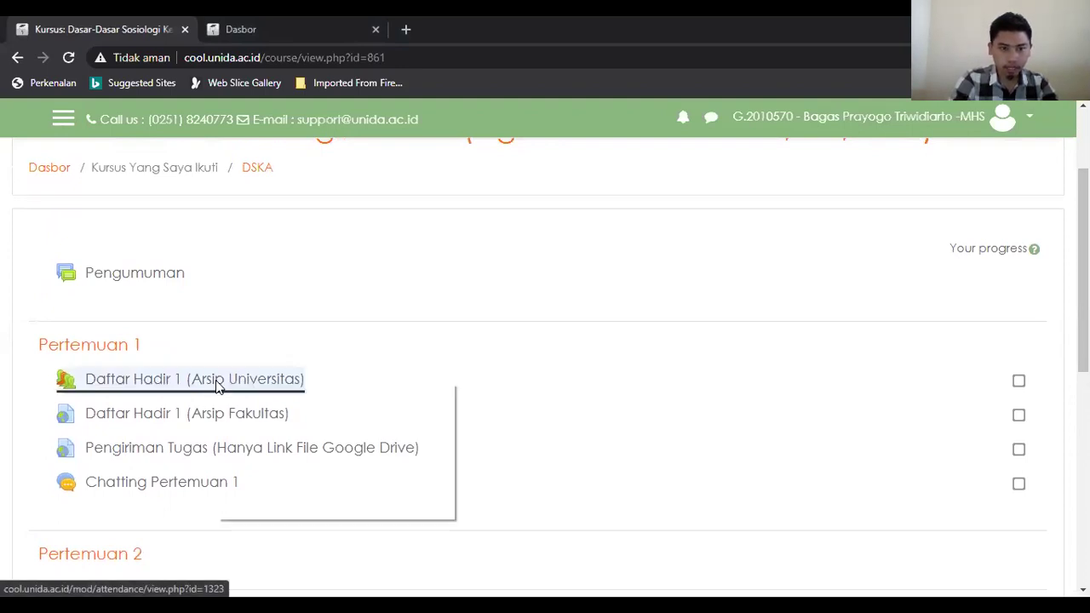
click(257, 394)
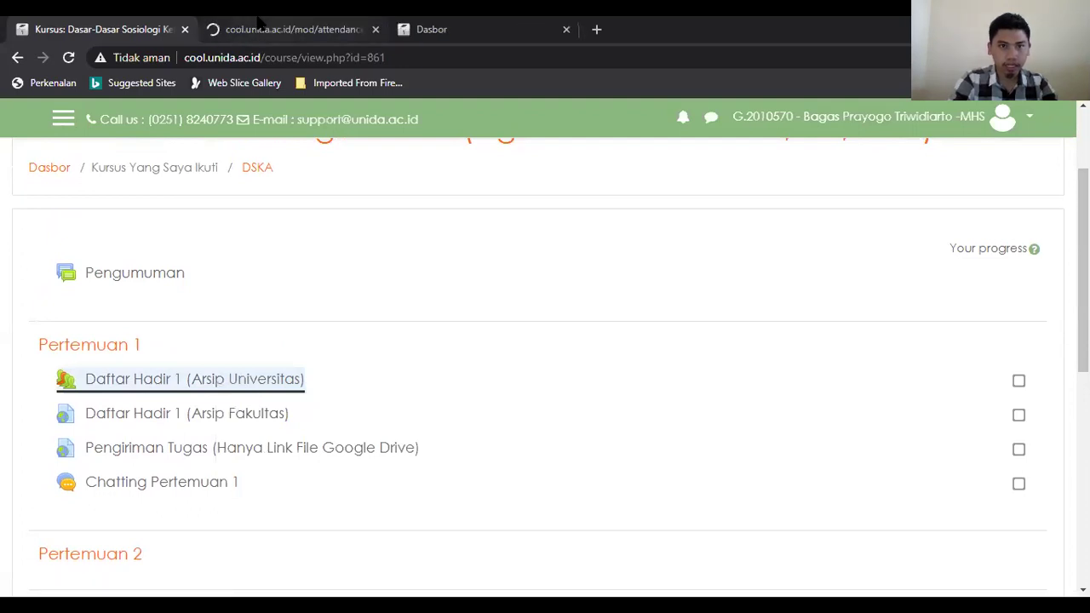
click(260, 27)
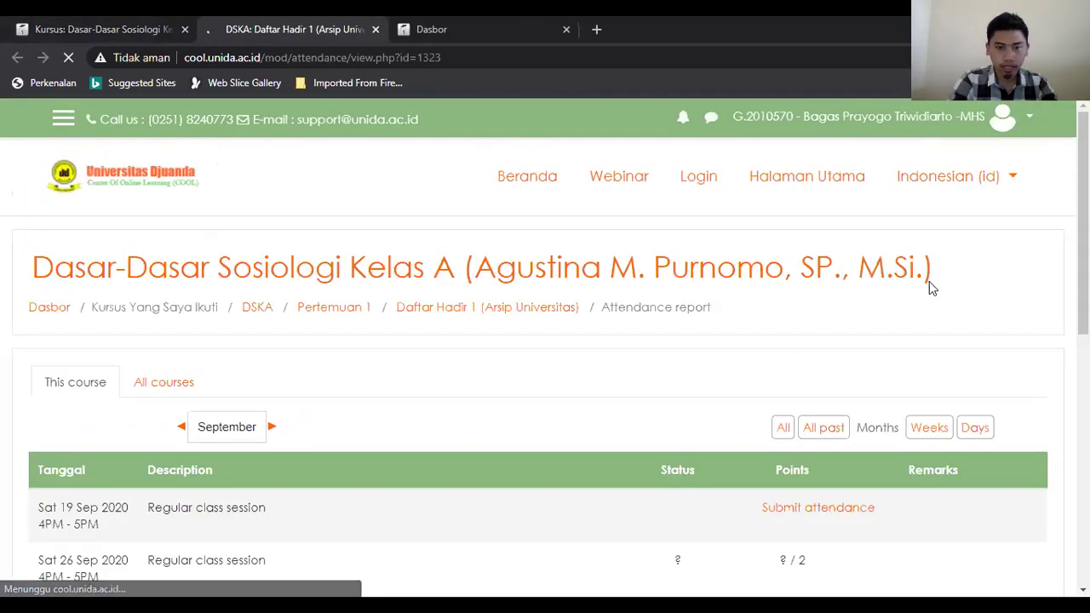
scroll(805, 355, down, 1)
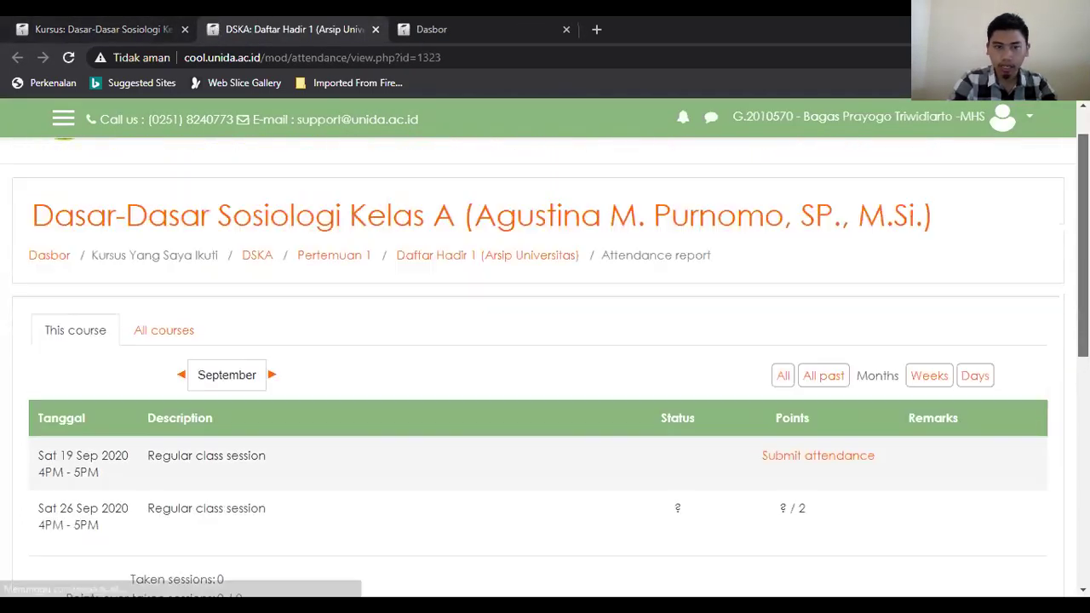
scroll(949, 343, down, 1)
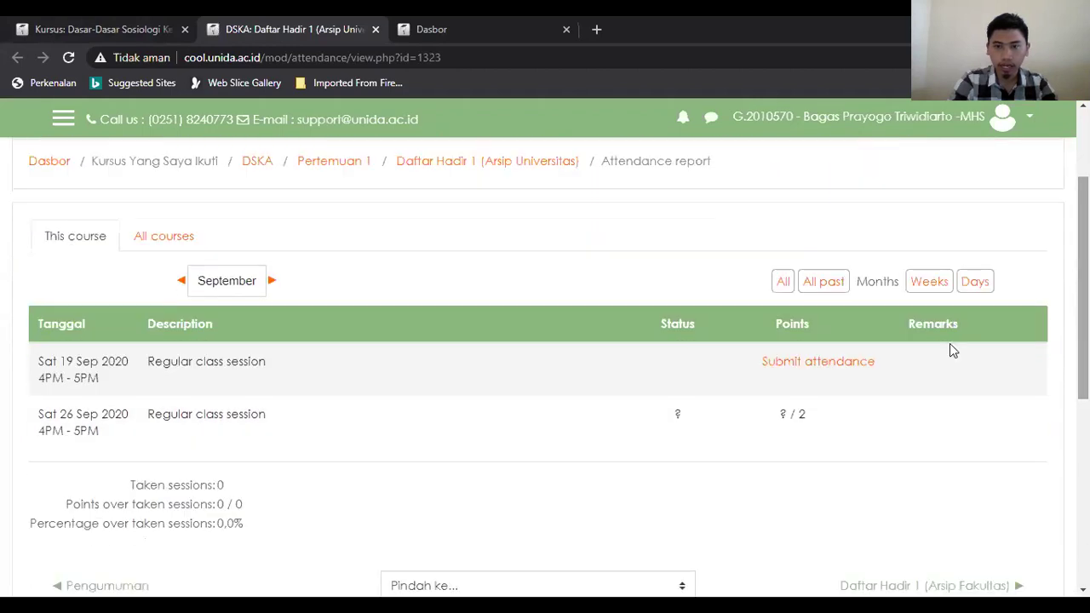
Step: Mark the 19 Sep 2020 session as Present and save the attendance
click(817, 361)
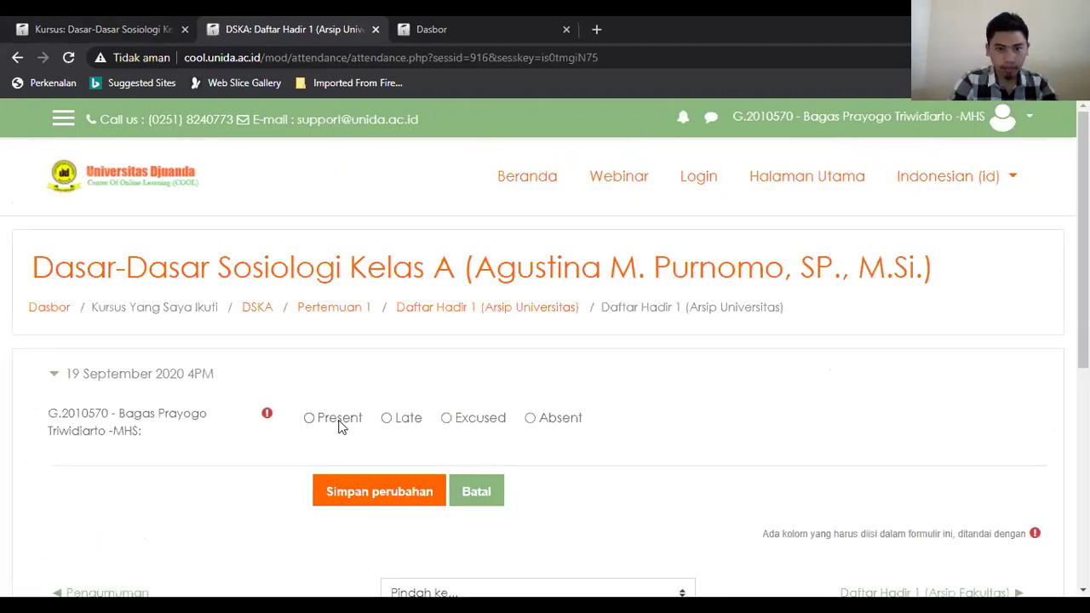
click(407, 422)
click(467, 425)
click(550, 425)
click(329, 419)
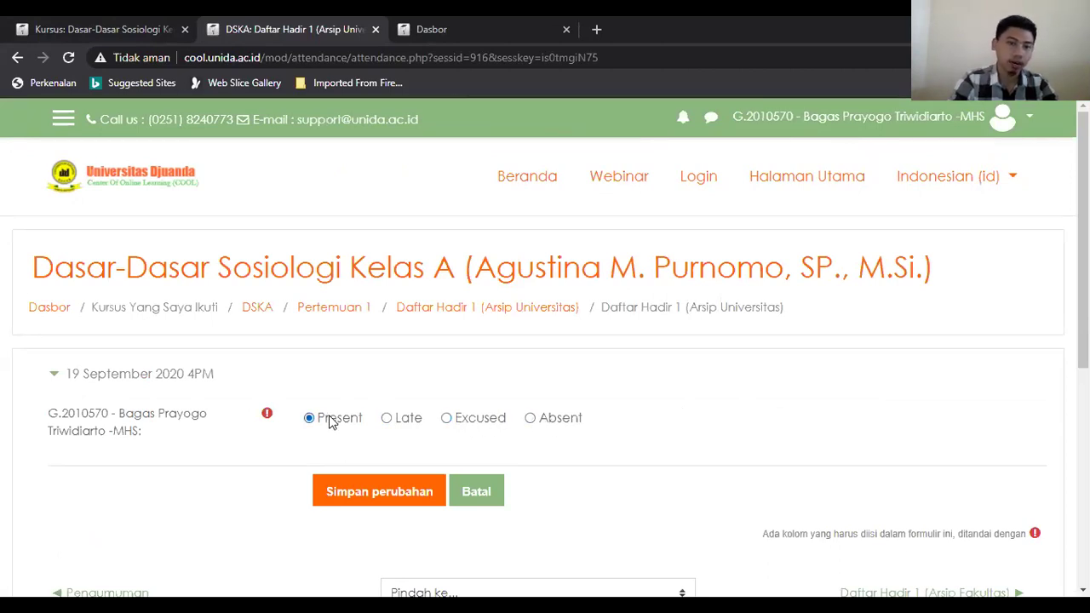
click(397, 499)
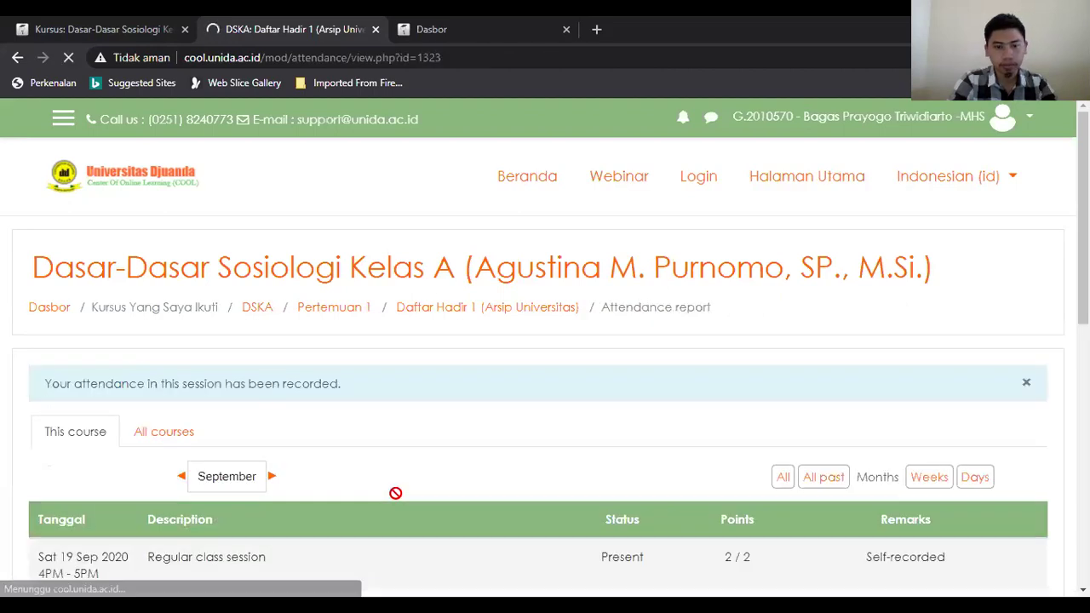
Step: Review the attendance report, selecting the first and second sessions' date and time text
scroll(545, 366, down, 2)
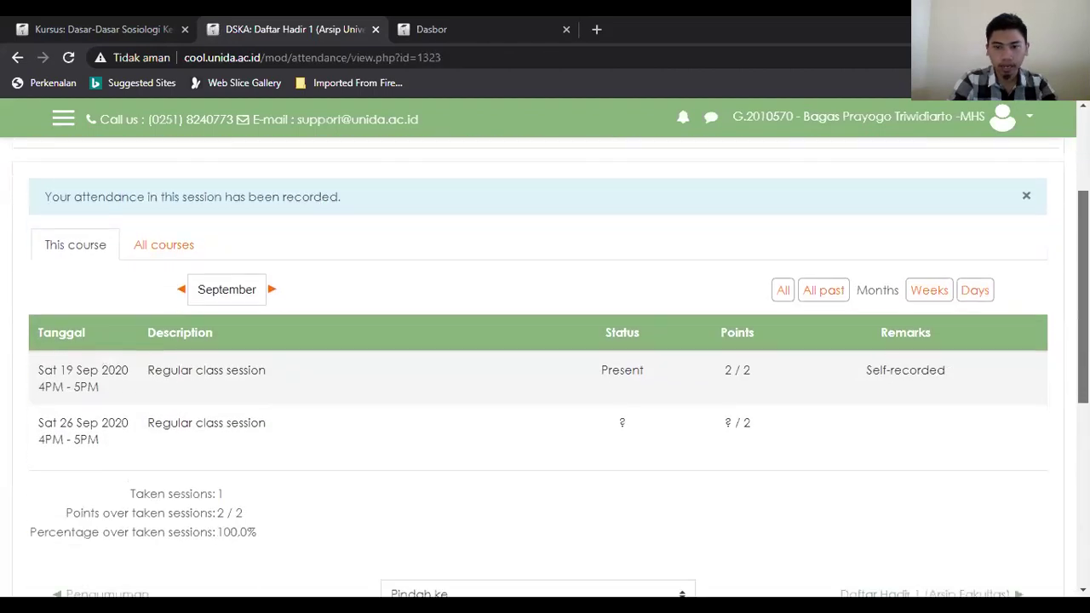
scroll(545, 366, up, 1)
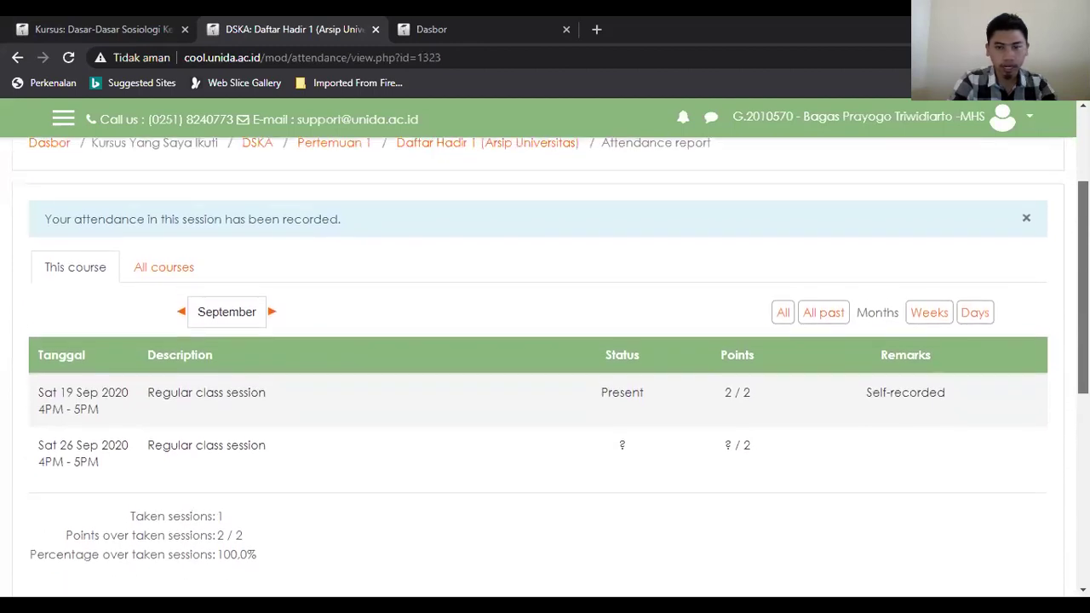
scroll(545, 366, down, 1)
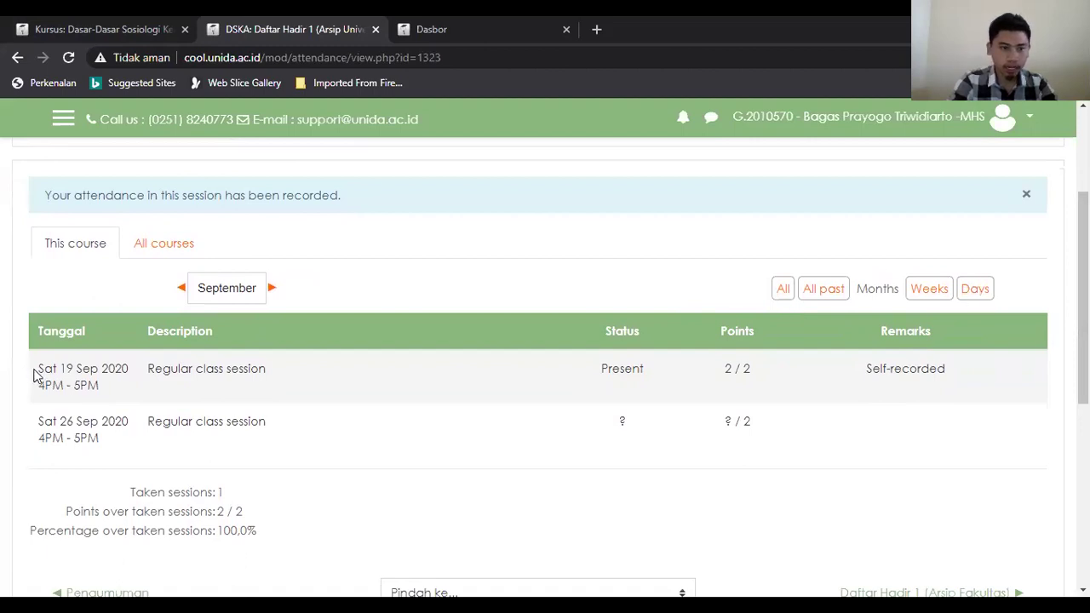
drag(36, 370, 85, 388)
click(64, 388)
click(95, 388)
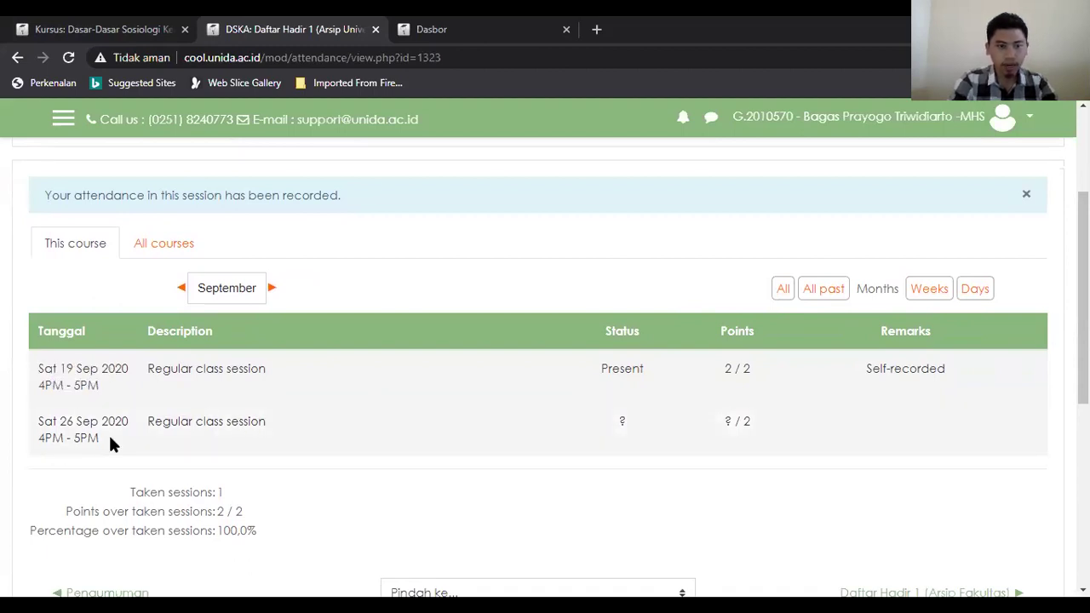
drag(40, 421, 78, 437)
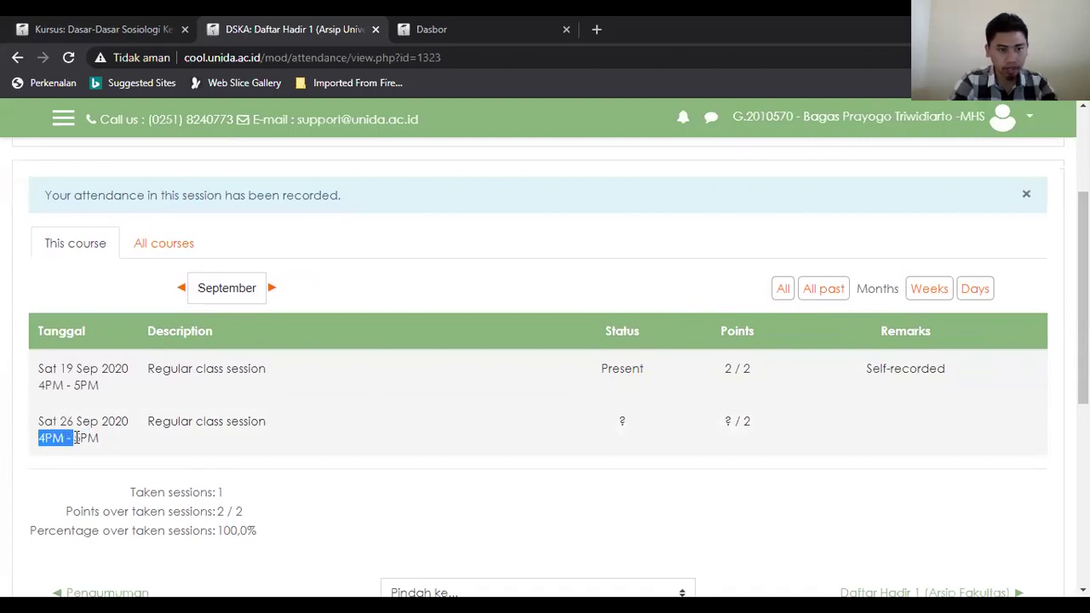
click(90, 438)
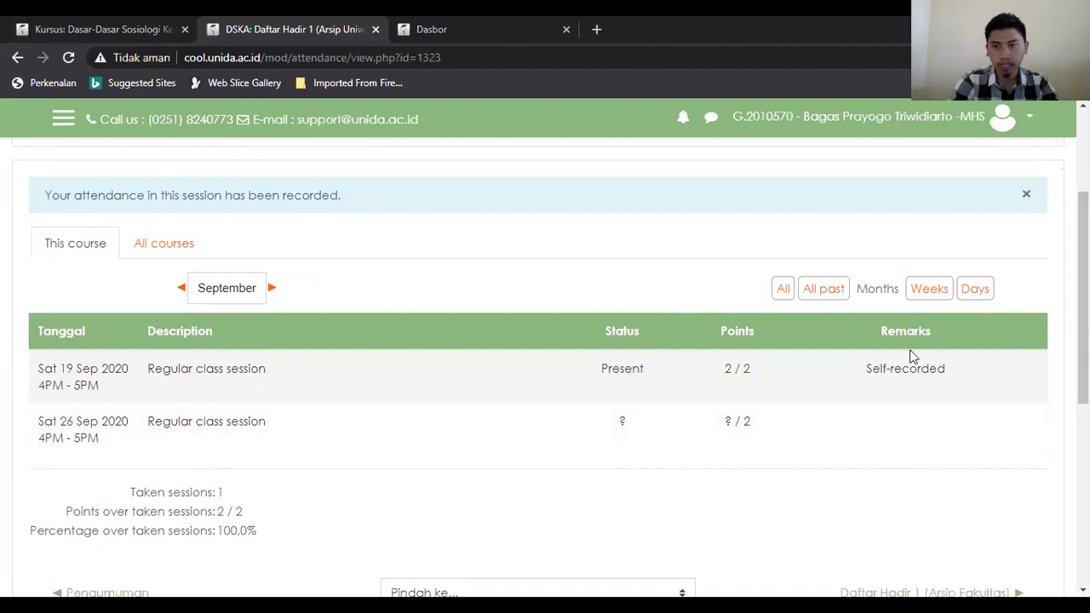
Step: Filter the report to the current day's 4PM - 5PM session, then return to the DSKA course tab
click(973, 289)
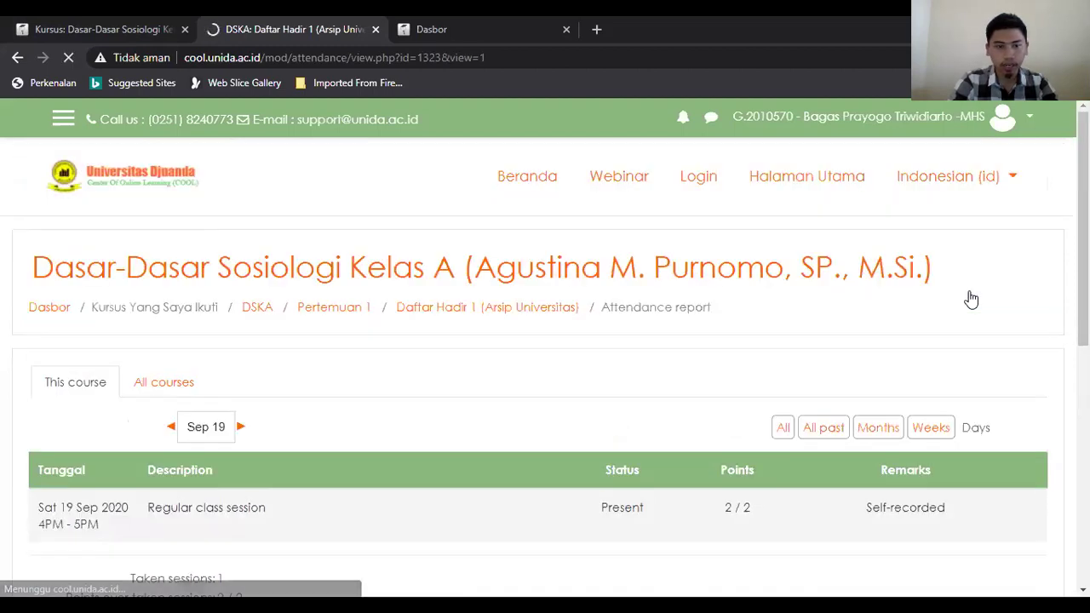
scroll(1082, 255, down, 2)
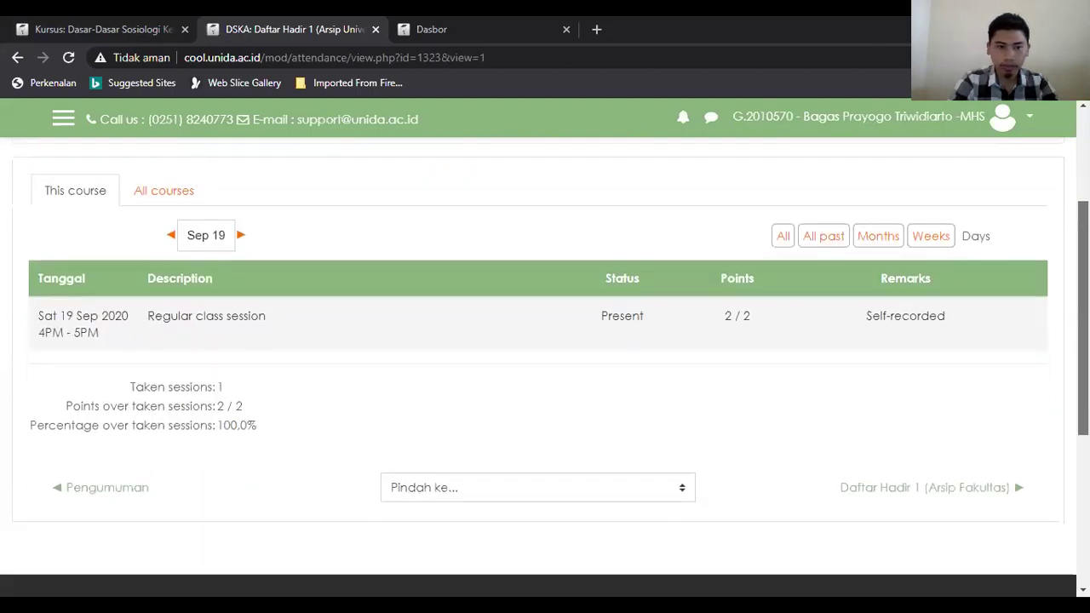
scroll(1082, 324, up, 1)
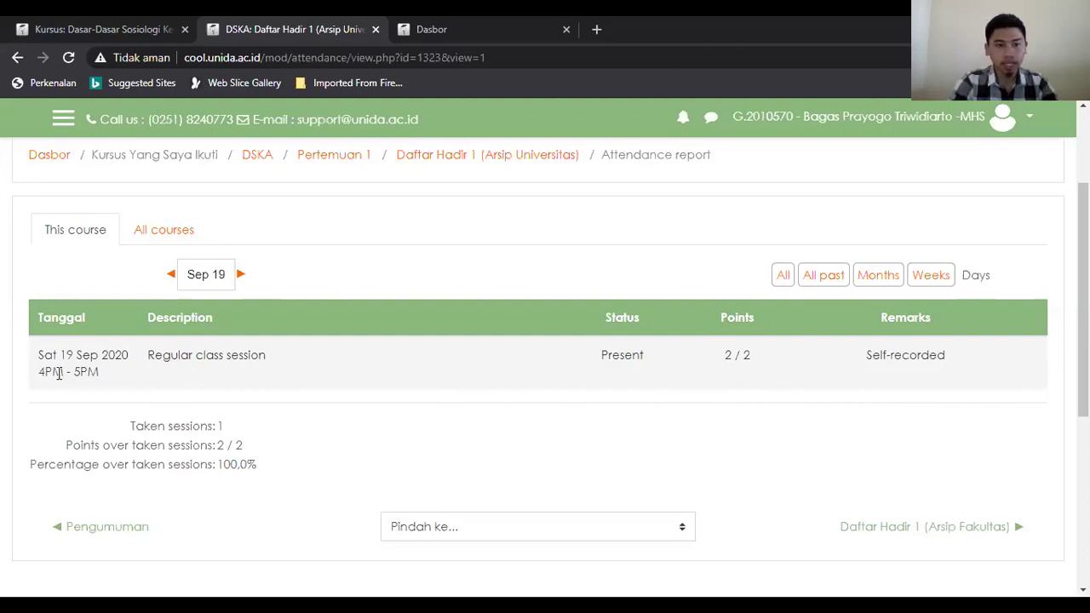
drag(38, 372, 95, 376)
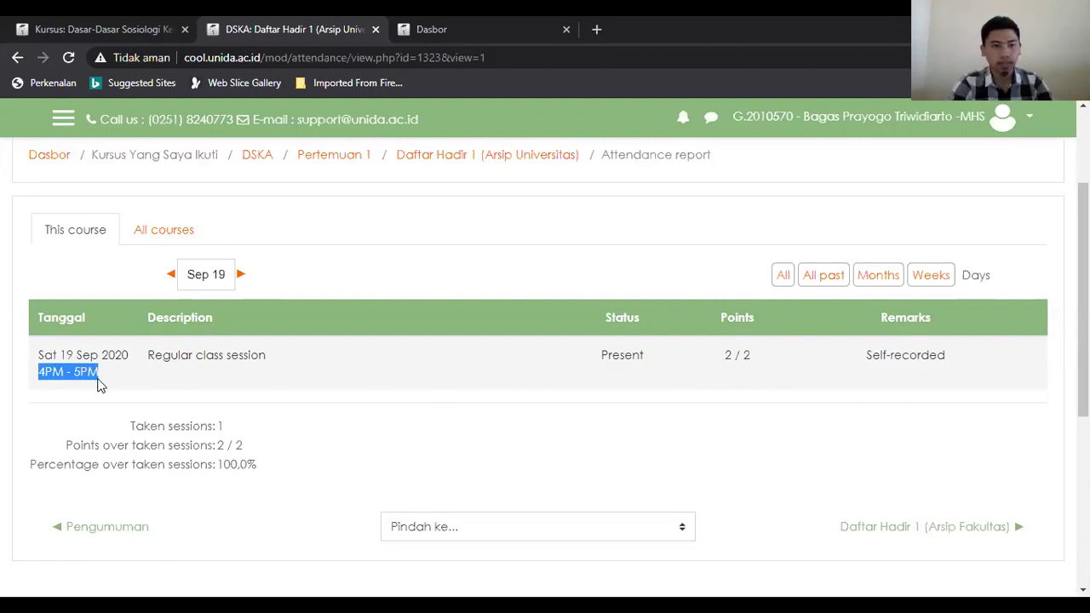
click(443, 426)
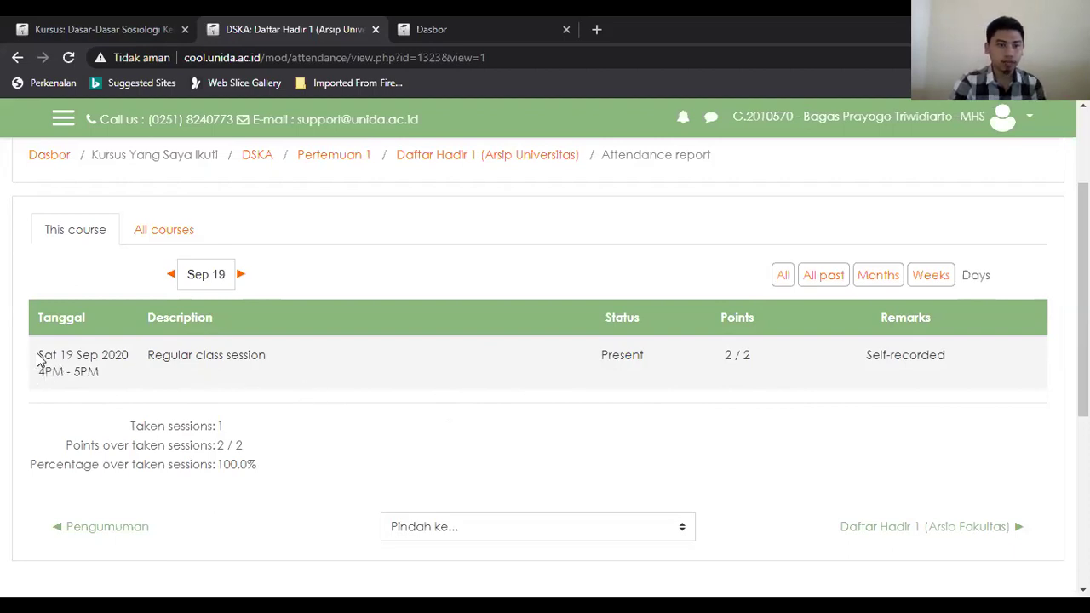
drag(37, 359, 98, 377)
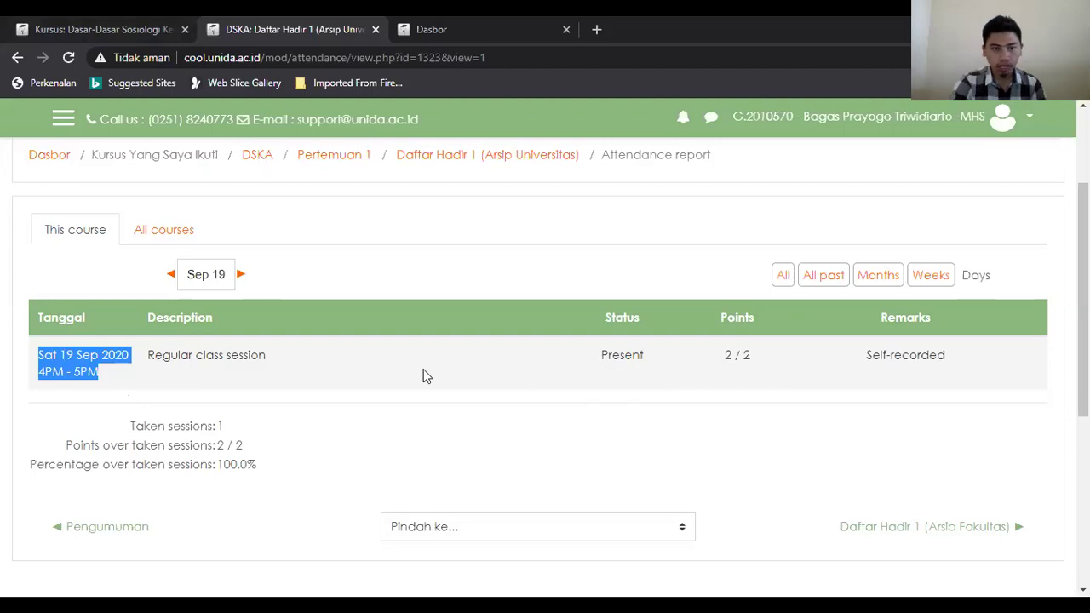
click(140, 26)
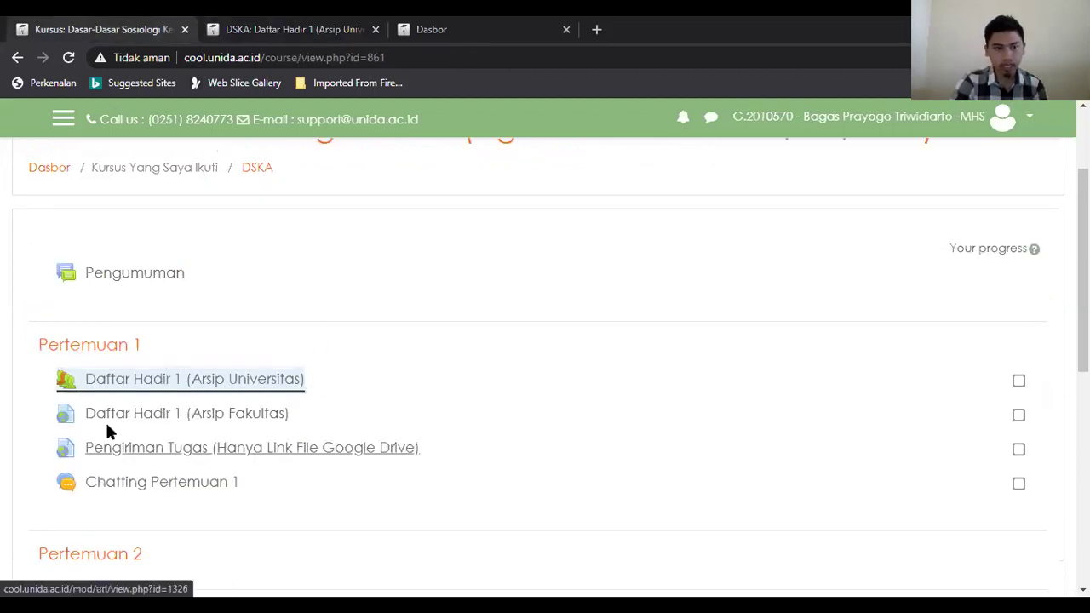
Step: Open Daftar Hadir 1 (Arsip Fakultas) in a new tab and scroll through the KMK 1 form's questions
right_click(202, 413)
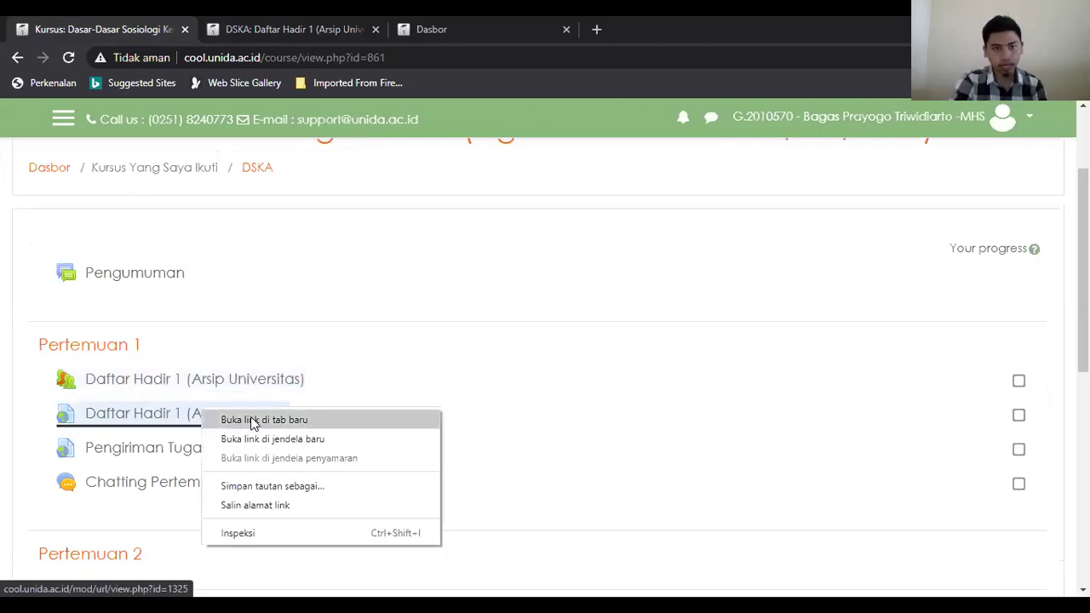
click(253, 420)
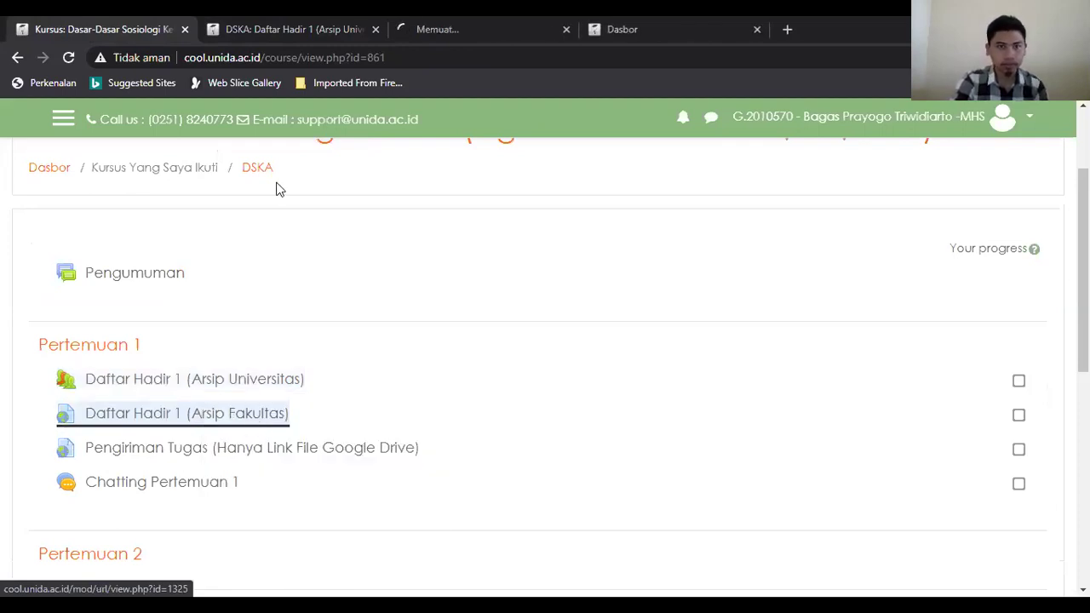
click(423, 22)
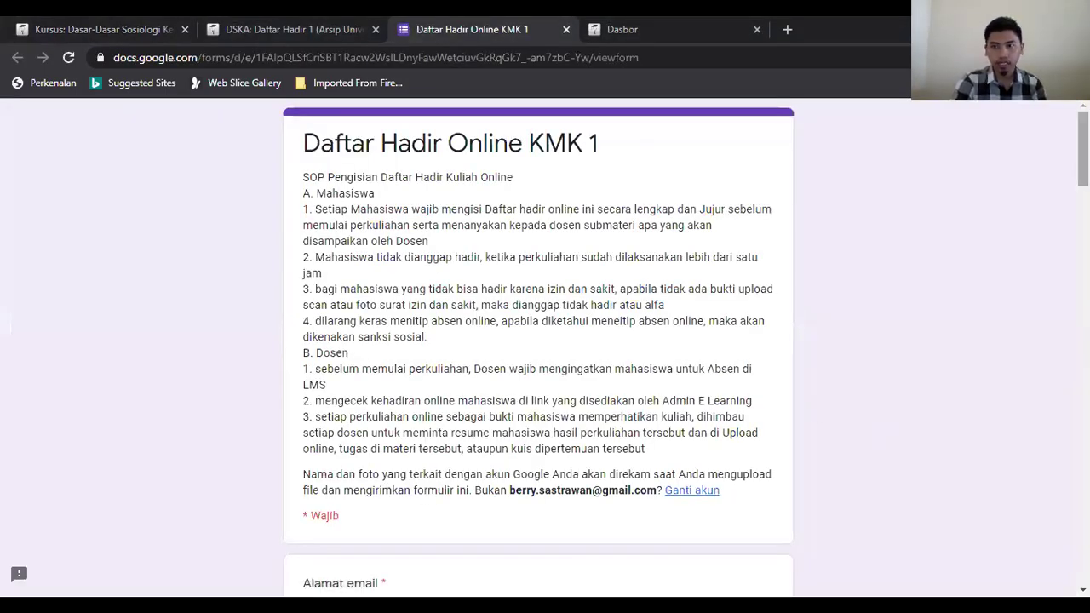
scroll(538, 340, down, 2)
scroll(538, 340, up, 1)
scroll(538, 340, up, 1)
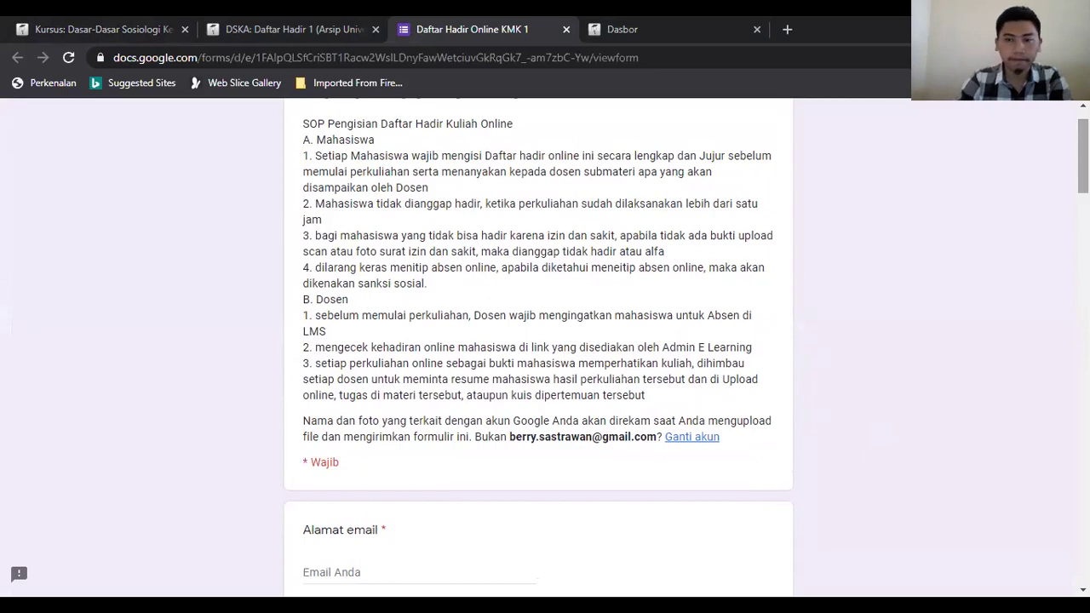
scroll(538, 341, down, 3)
scroll(421, 275, up, 3)
scroll(422, 275, down, 3)
Step: Fill in the student's email address in the Alamat email field
click(376, 260)
text(b)
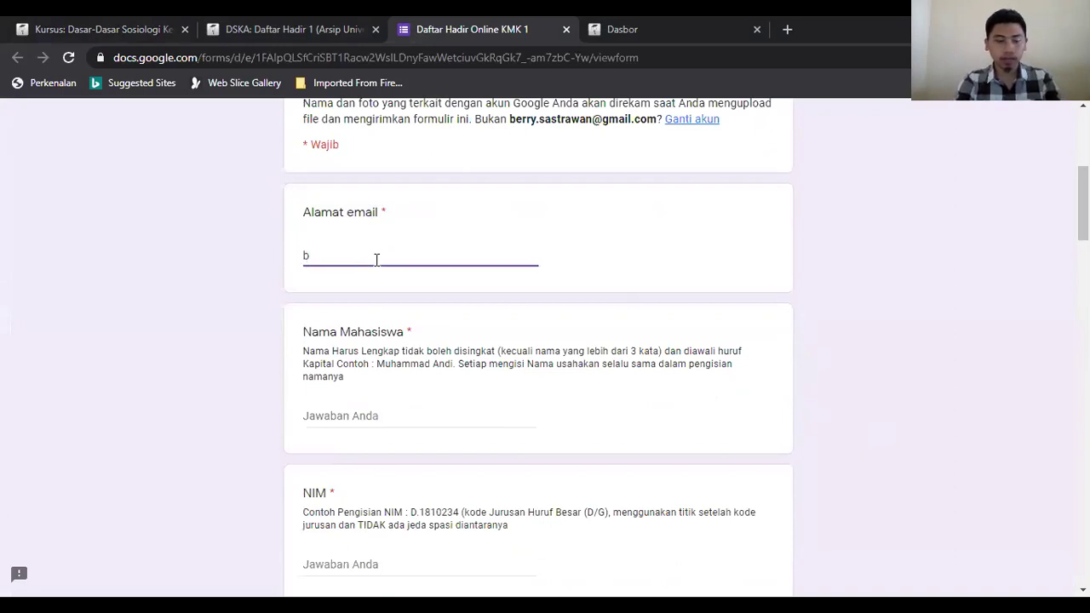
key(BackSpace)
key(BackSpace)
key(BackSpace)
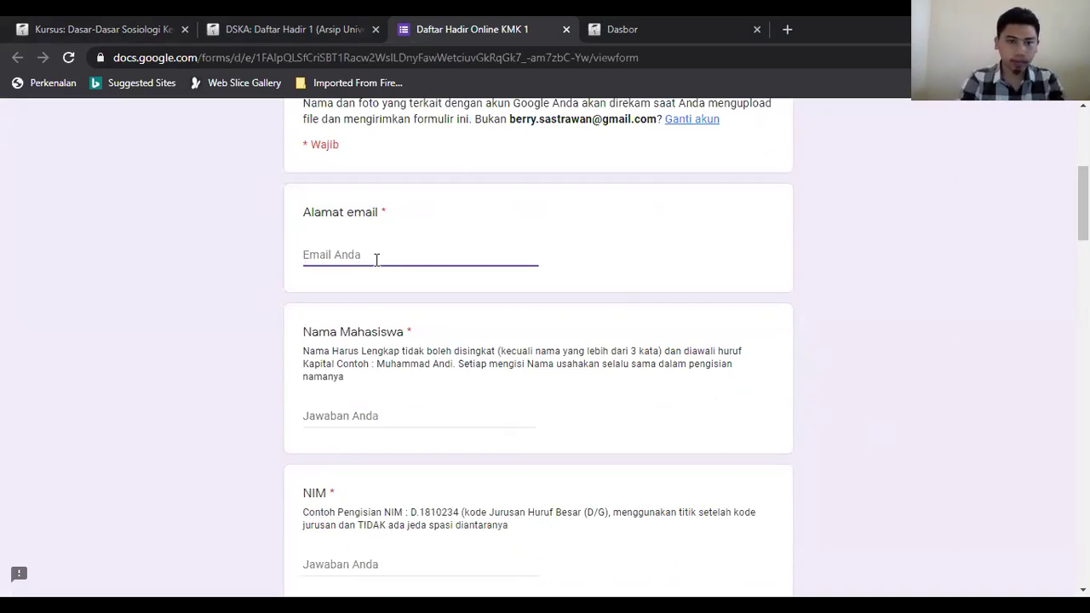
text(ad)
key(BackSpace)
key(BackSpace)
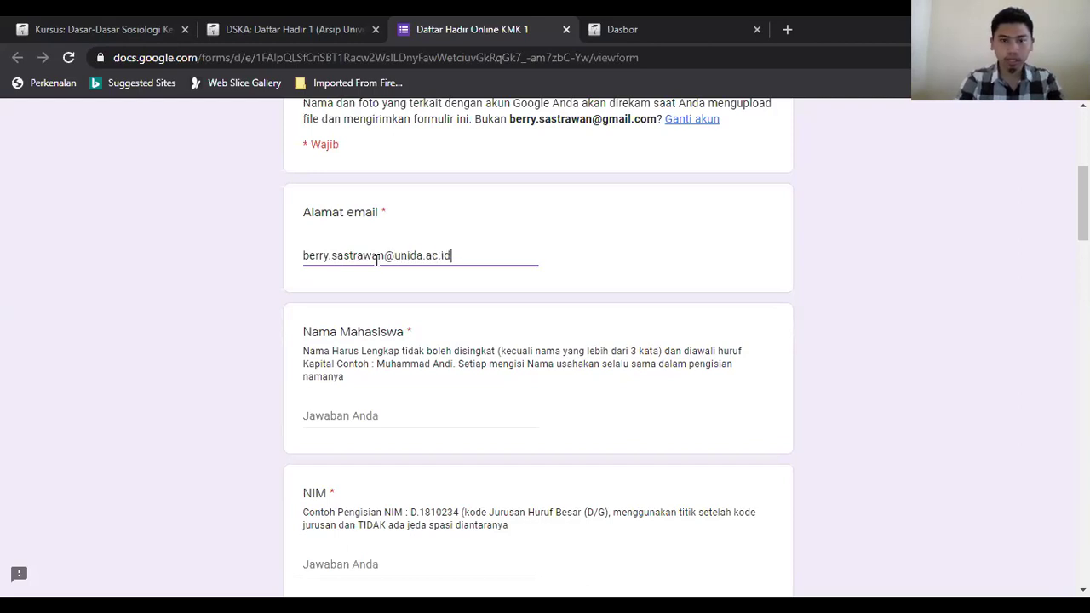
Step: Enter the student's full name under Nama Mahasiswa and start the NIM with 'D.'
key(Tab)
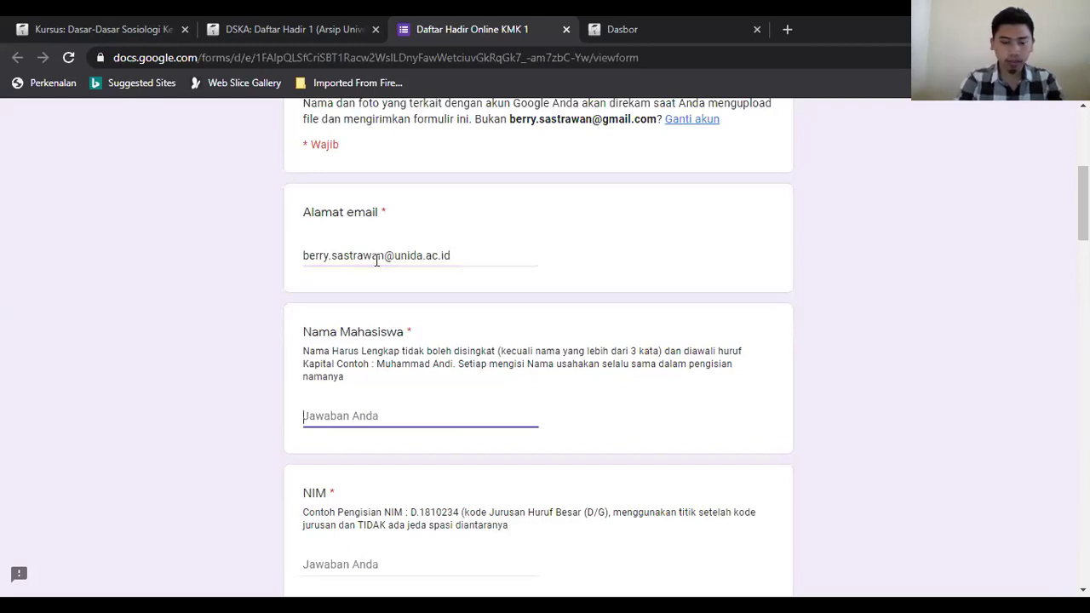
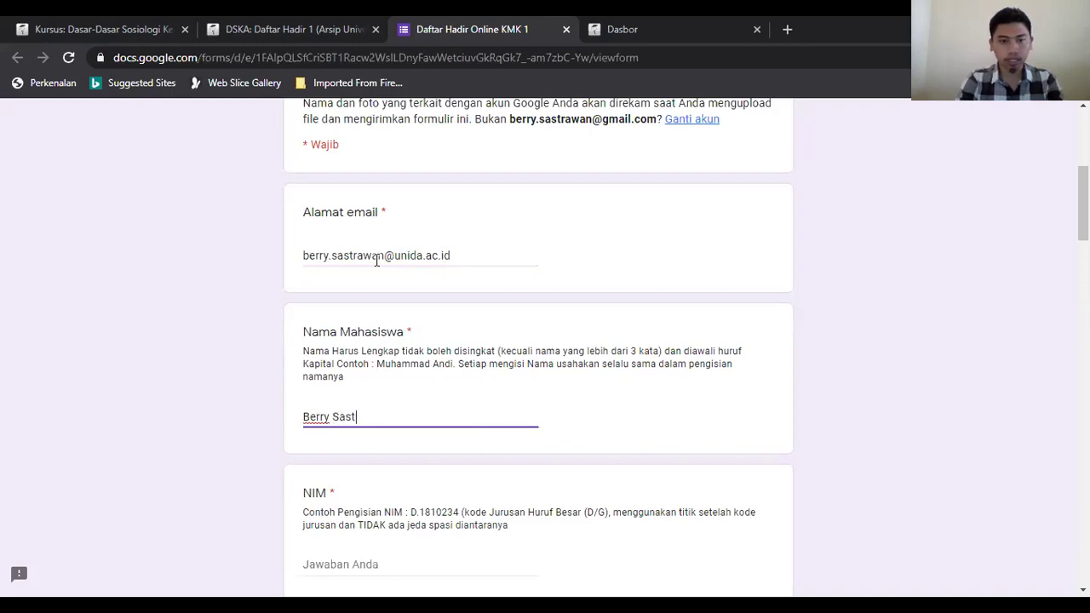
key(Tab)
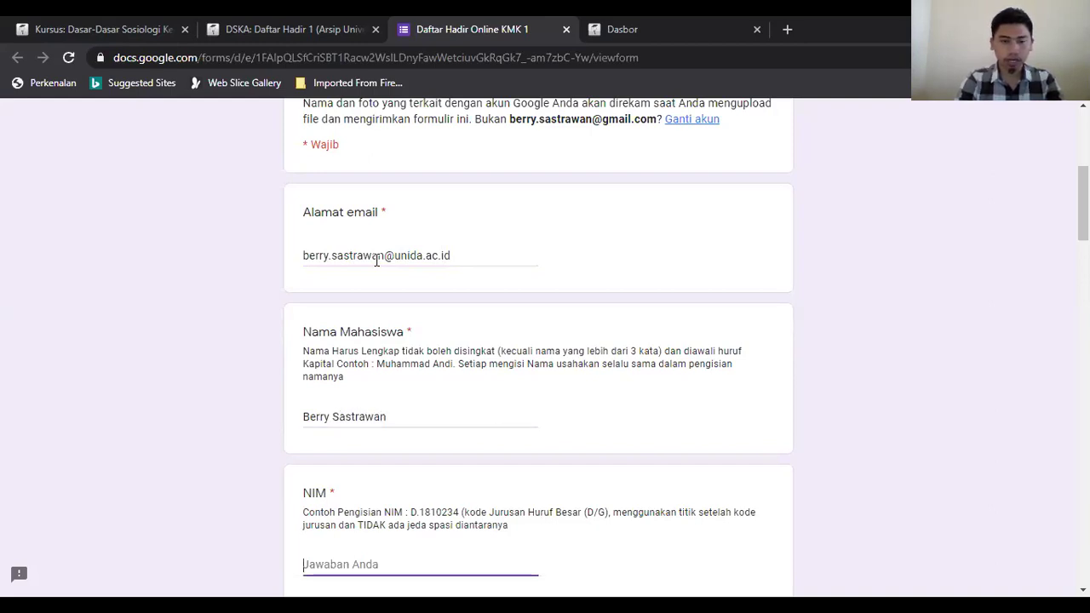
text(D.)
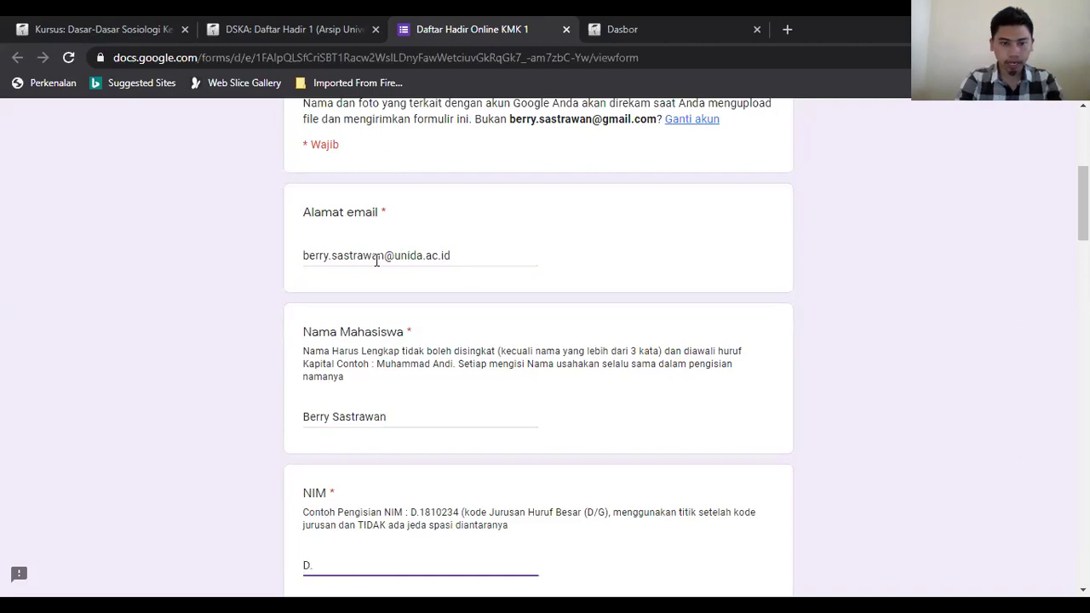
Step: Check the entered name word by word, trying a 'B.' first-name replacement and undoing it
click(373, 260)
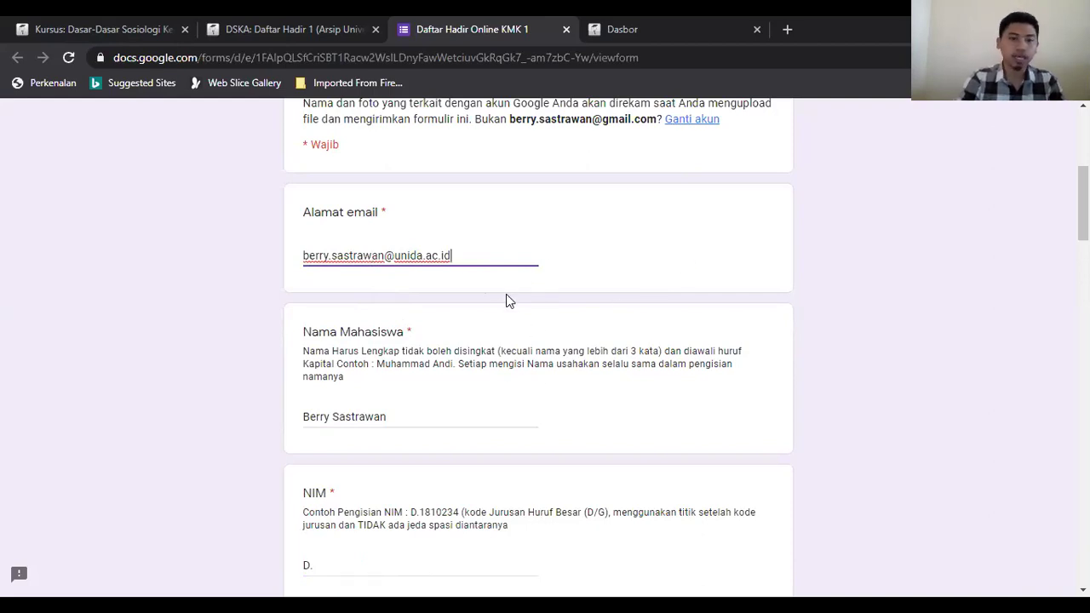
click(428, 415)
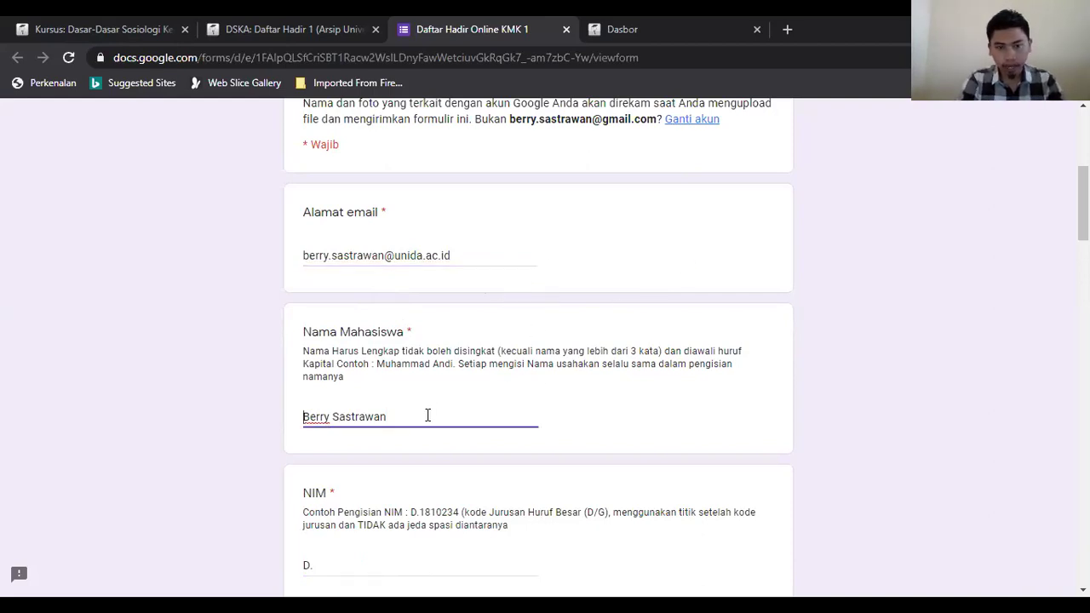
key(ctrl+shift+Right)
key(End)
key(ctrl+shift+Left)
key(Left)
key(ctrl+a)
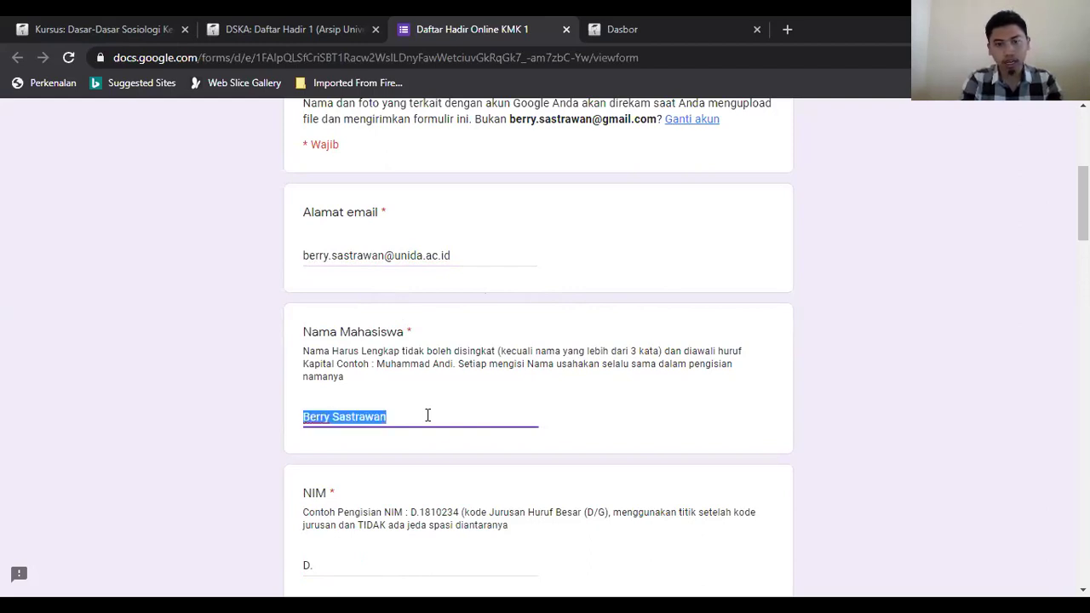
key(End)
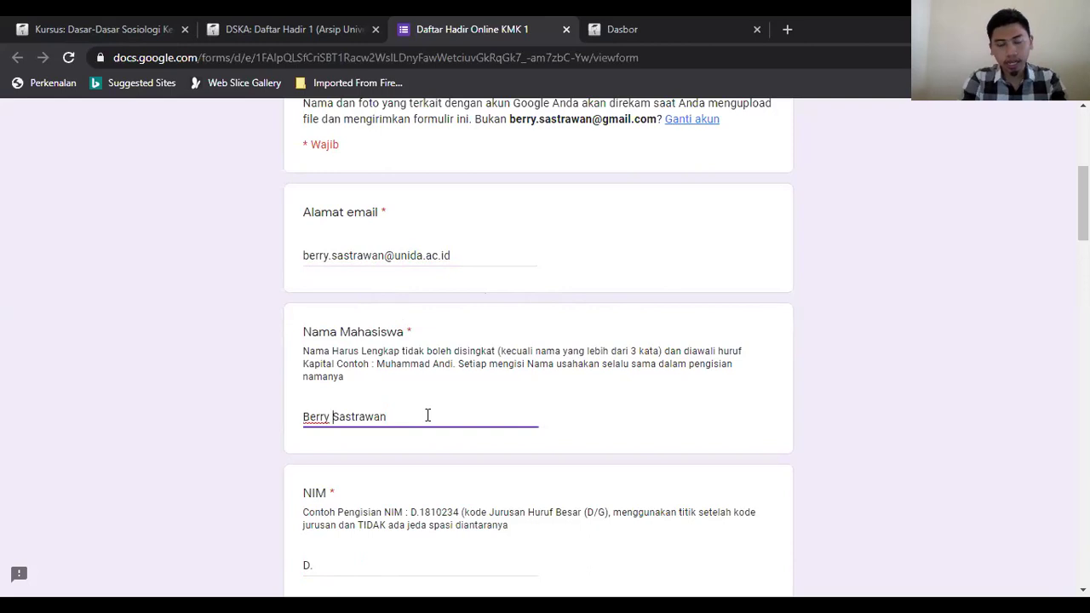
key(ctrl+Left)
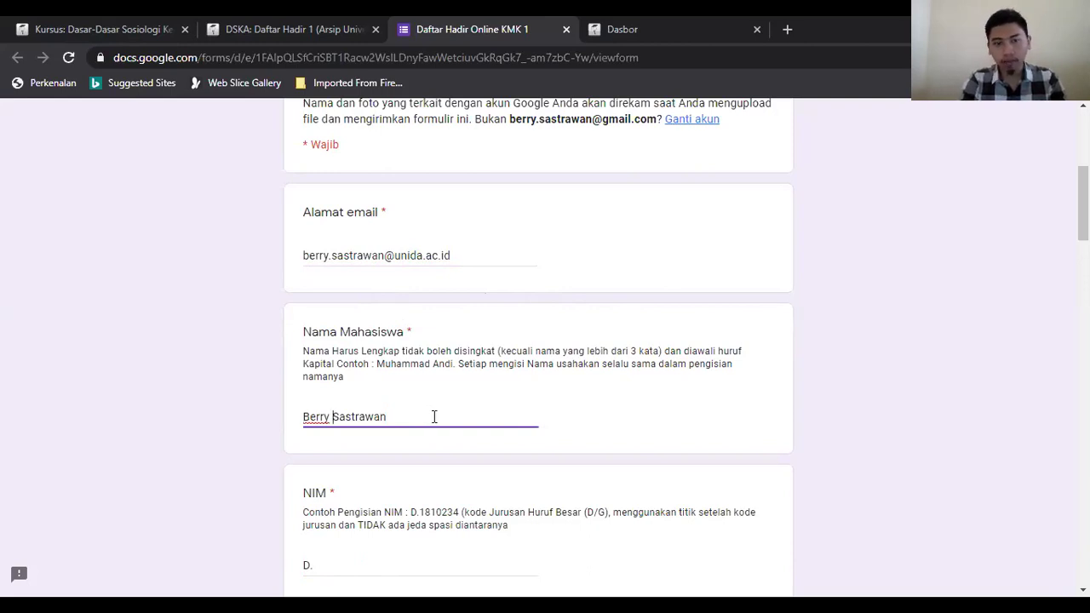
key(ctrl+shift+Left)
key(Left)
key(shift+Left)
key(shift+Left)
key(shift+Left)
key(shift+Left)
key(shift+Left)
text(B.)
key(ctrl+z)
click(430, 418)
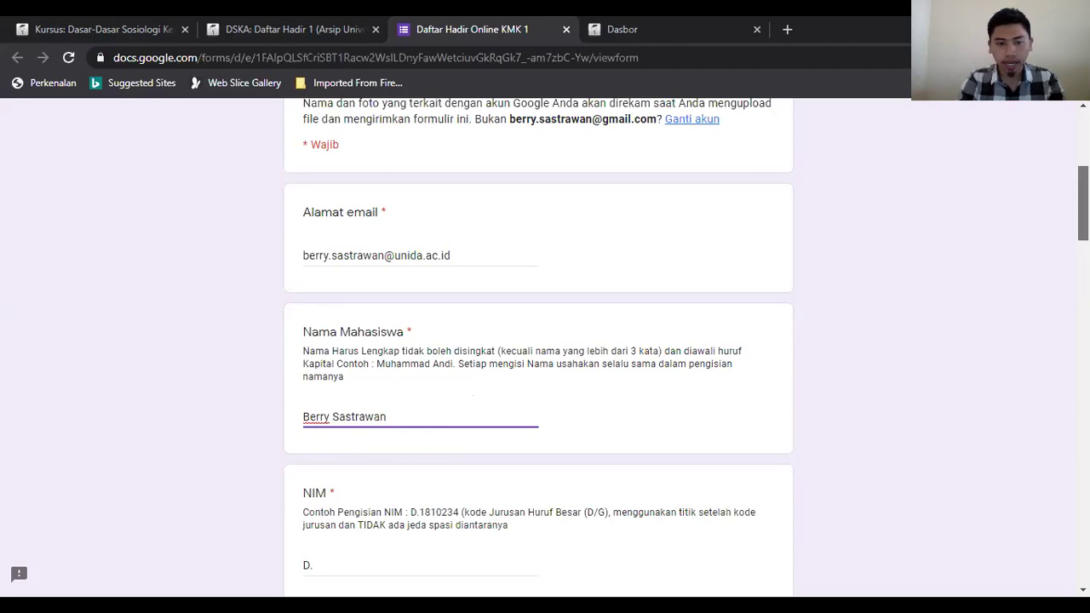
scroll(545, 340, down, 3)
click(373, 321)
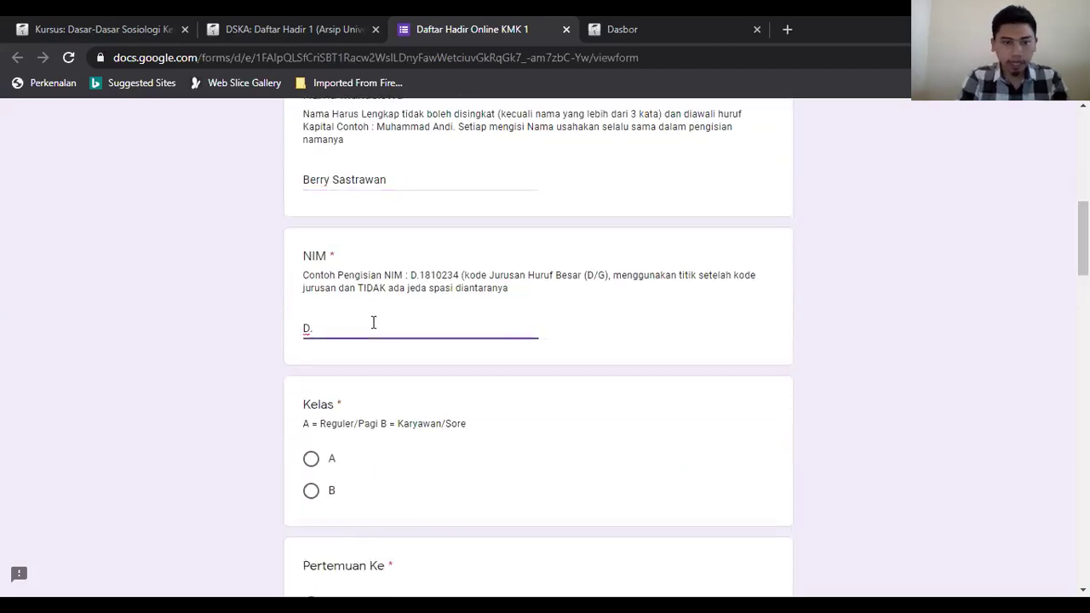
double_click(307, 328)
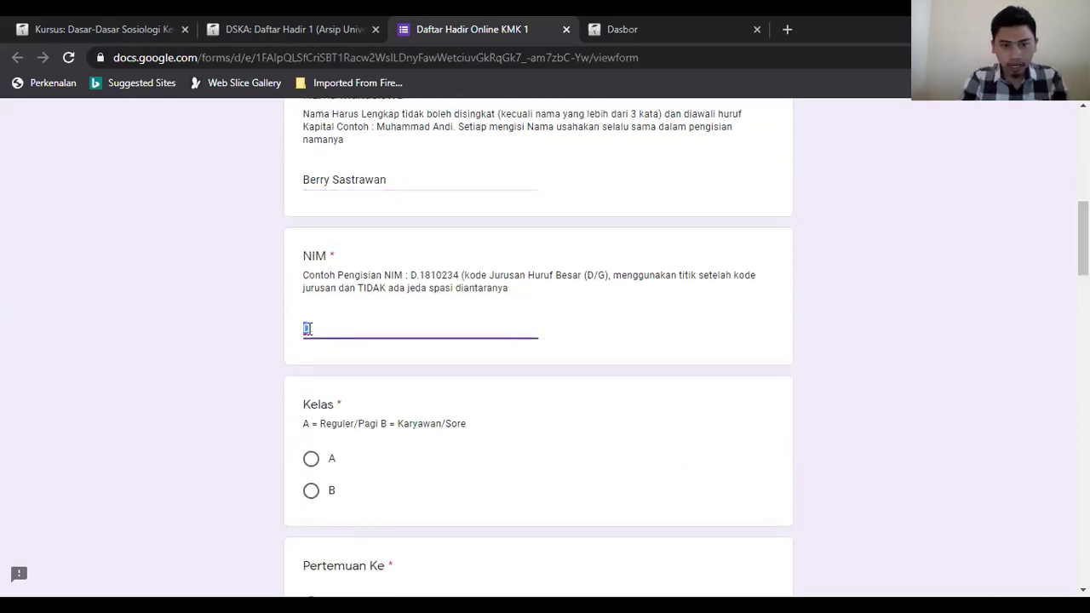
click(307, 328)
key(BackSpace)
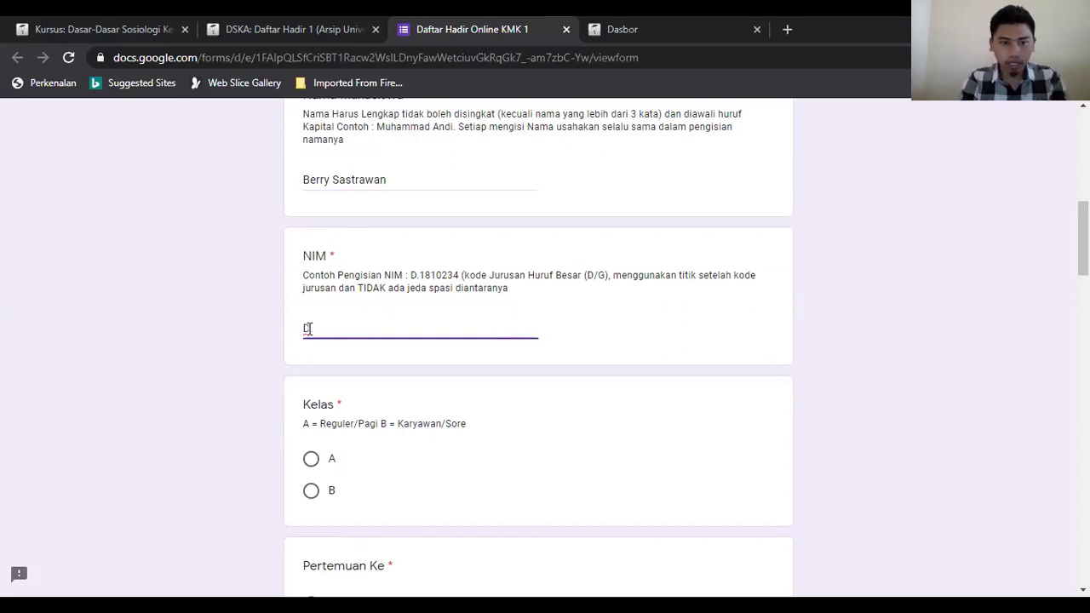
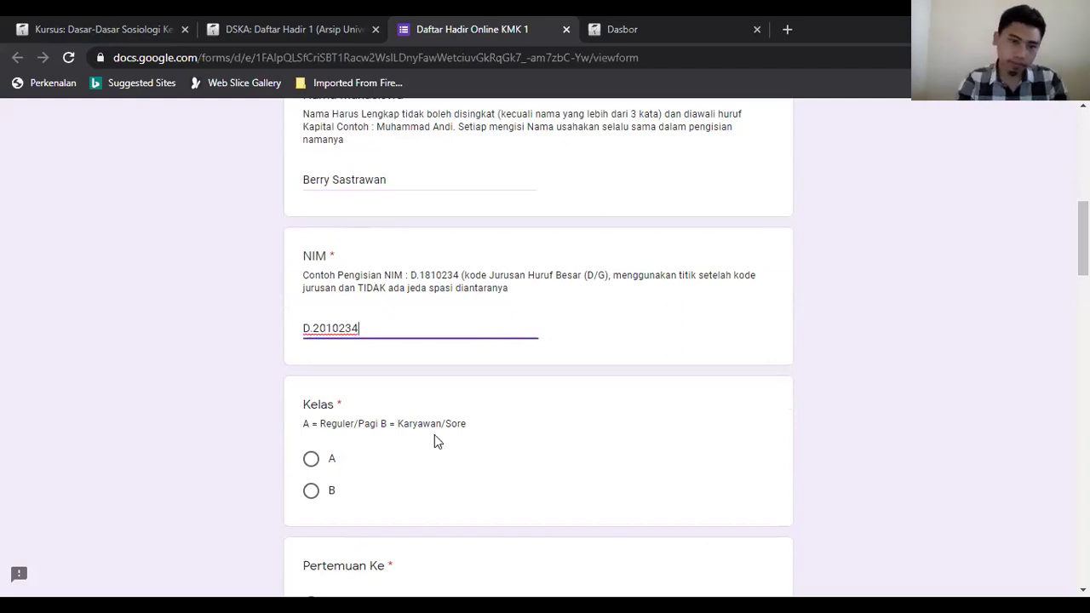
double_click(334, 462)
click(311, 491)
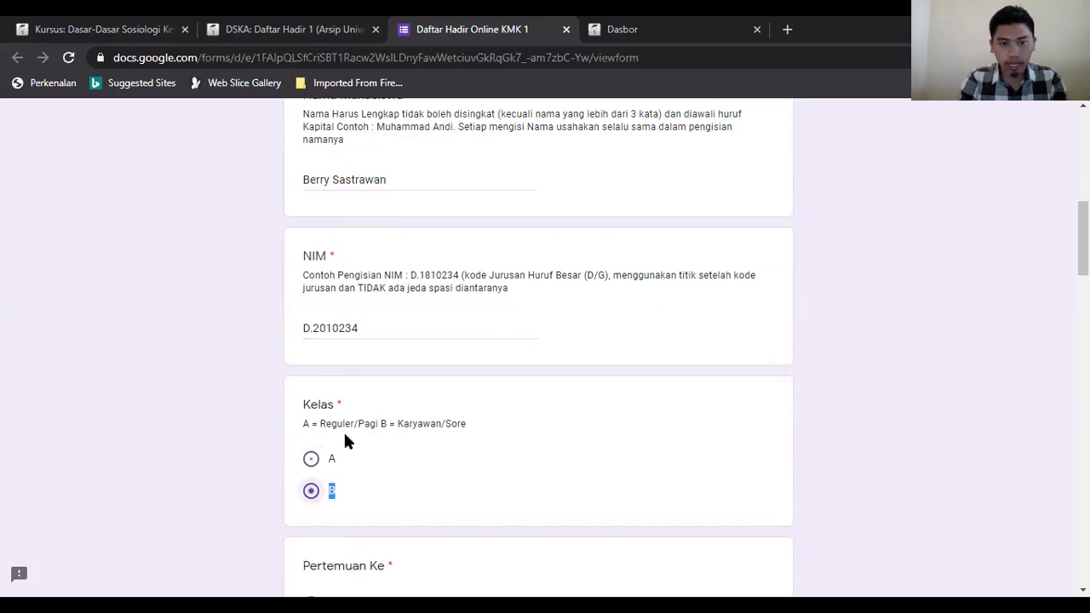
click(127, 26)
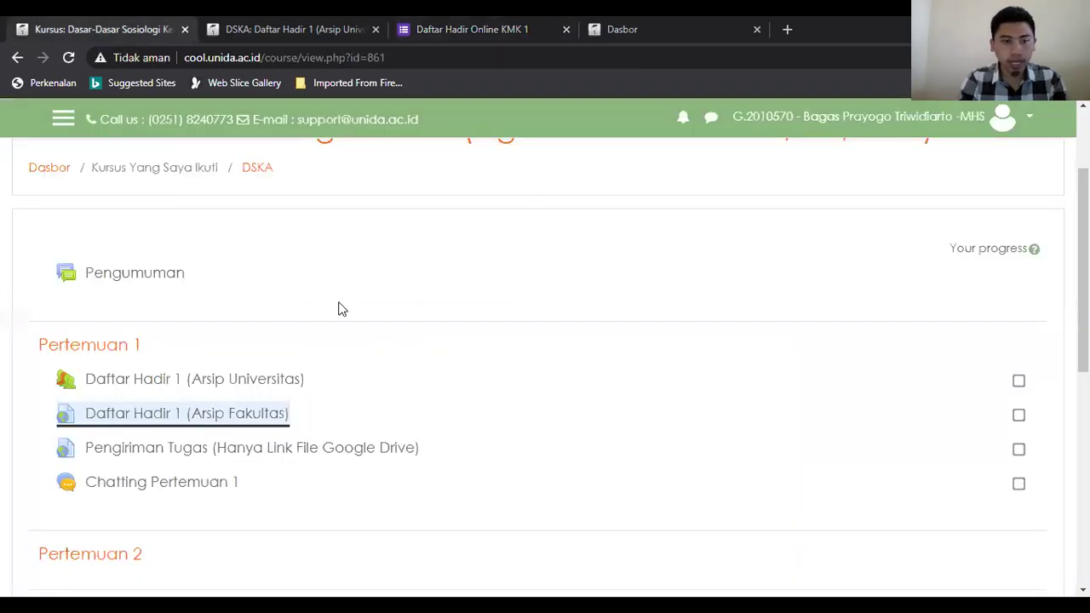
Step: Glance at the attendance report tab, then return to the form and set Kelas to A
scroll(1083, 256, up, 2)
scroll(701, 293, up, 1)
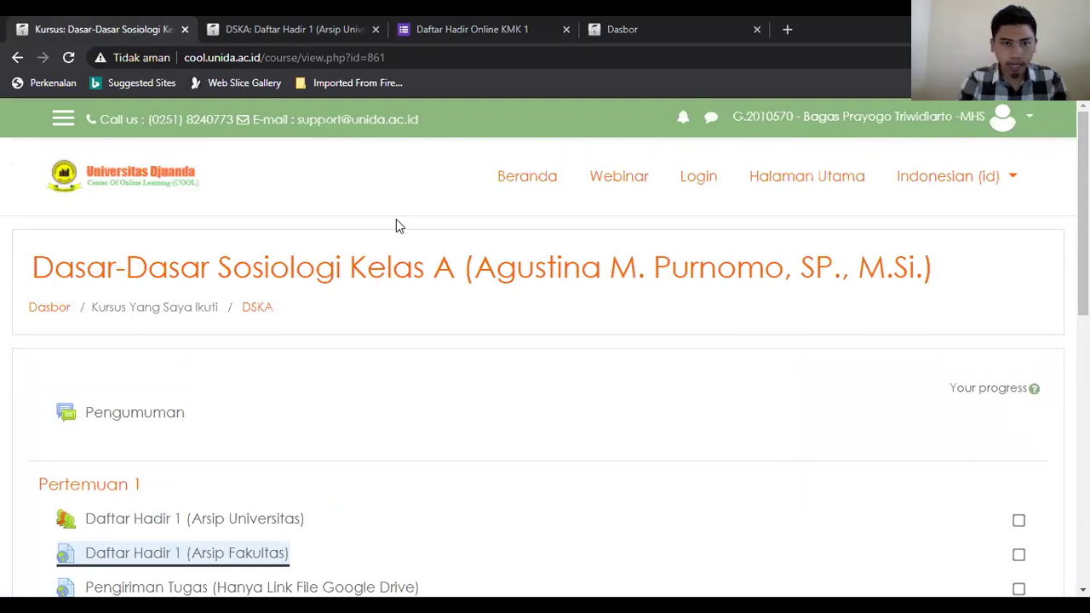
click(274, 26)
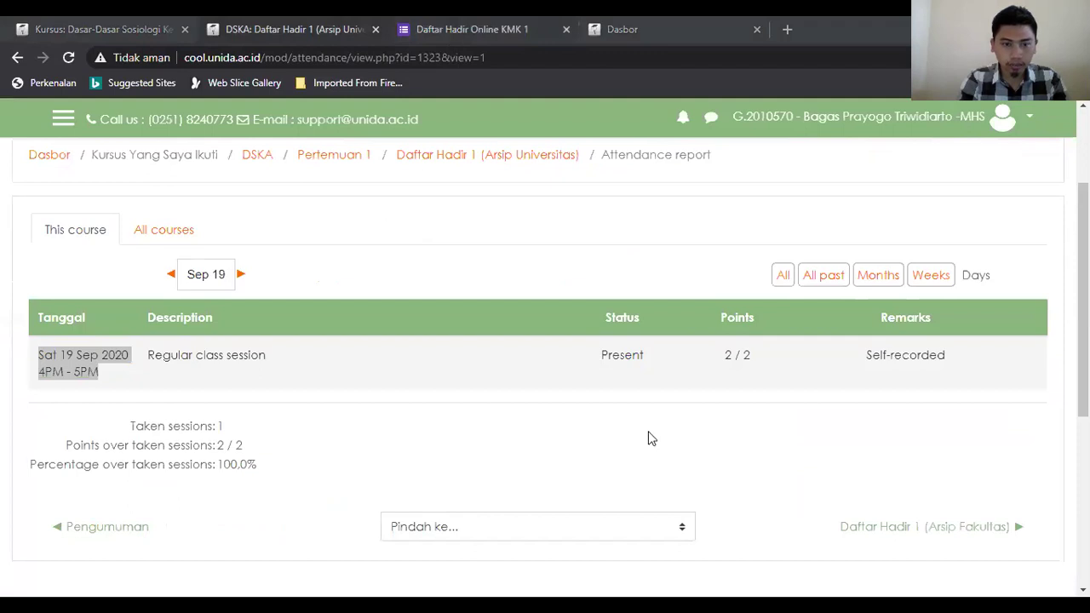
key(ctrl+Tab)
scroll(609, 334, down, 2)
click(312, 292)
scroll(1082, 272, down, 2)
Step: Select Dasar-Dasar Sosiologi as the course and its lecturer, cross-checking the course tab
scroll(416, 205, down, 2)
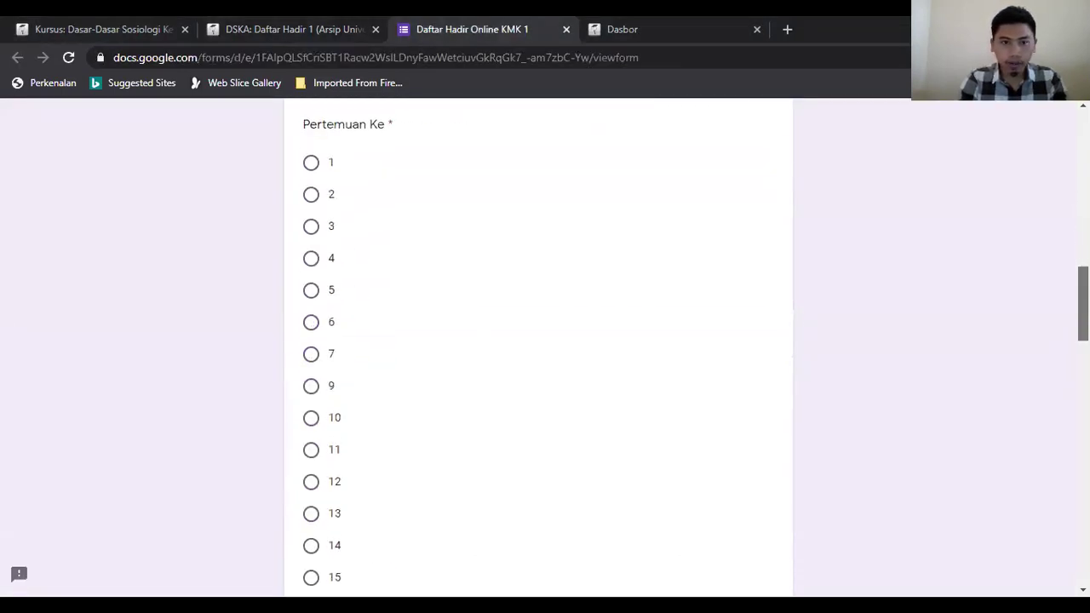
drag(1082, 301, 1055, 378)
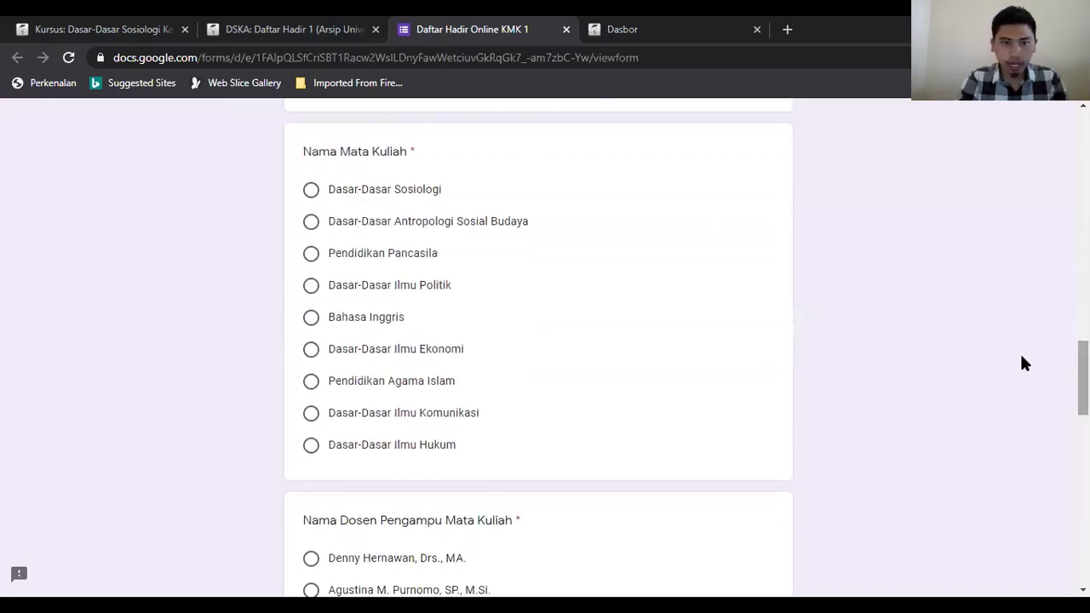
click(311, 192)
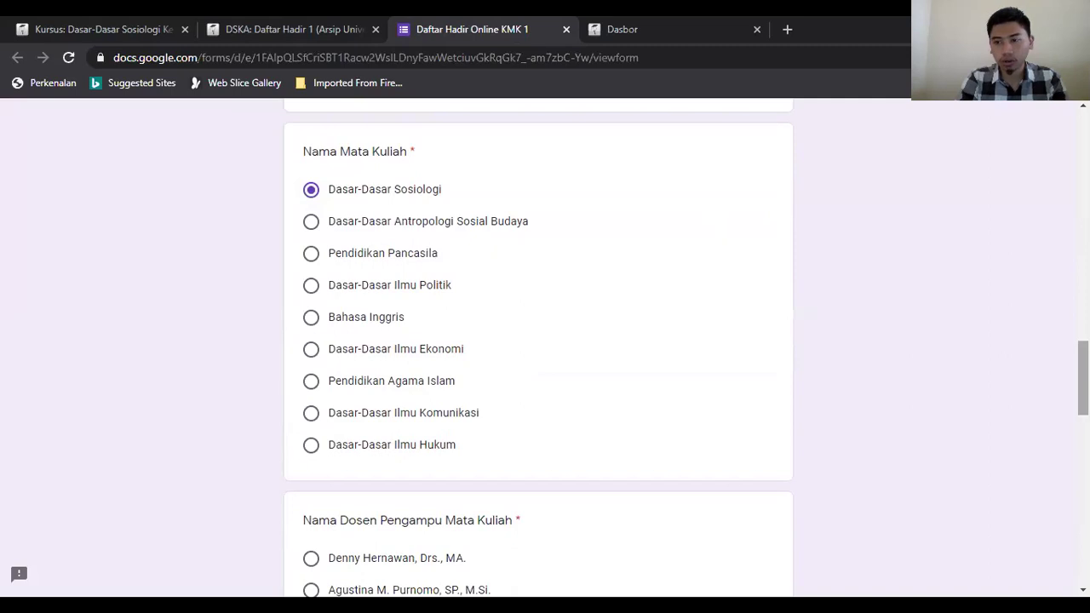
scroll(538, 340, down, 4)
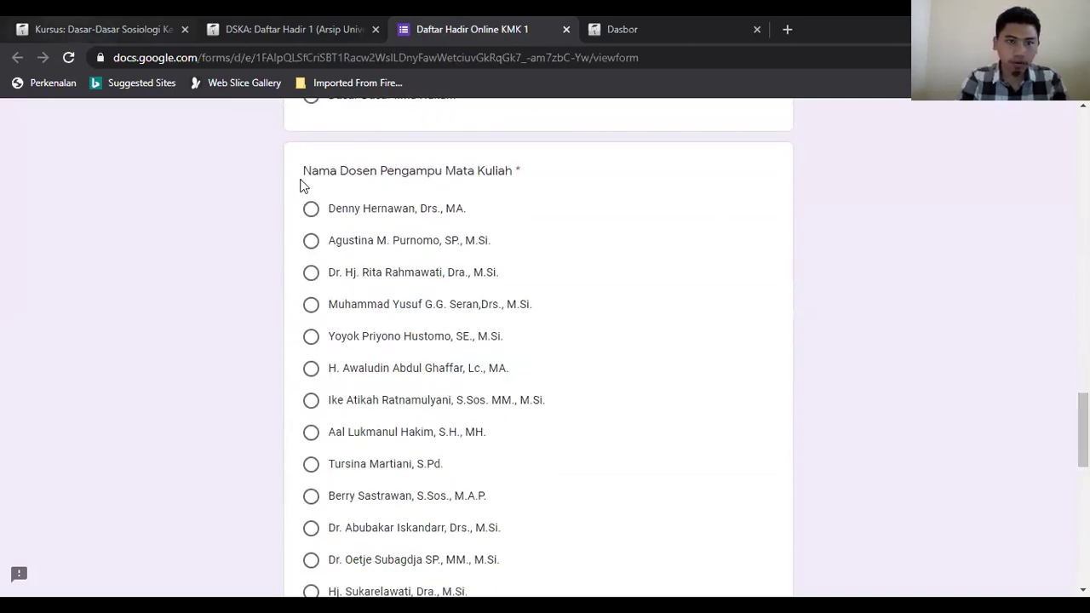
click(314, 230)
key(ctrl+1)
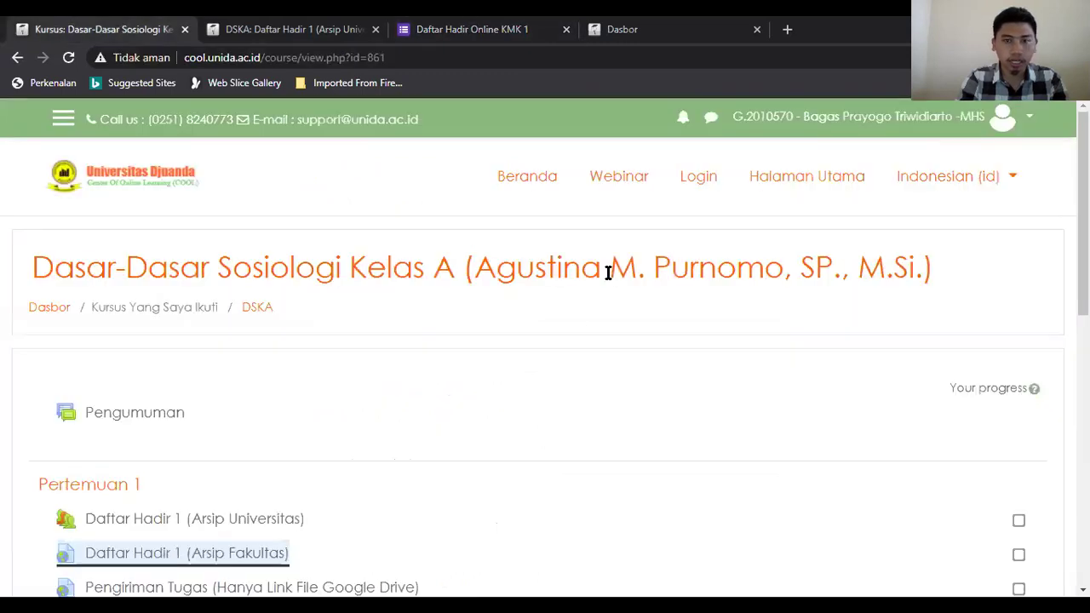
click(274, 25)
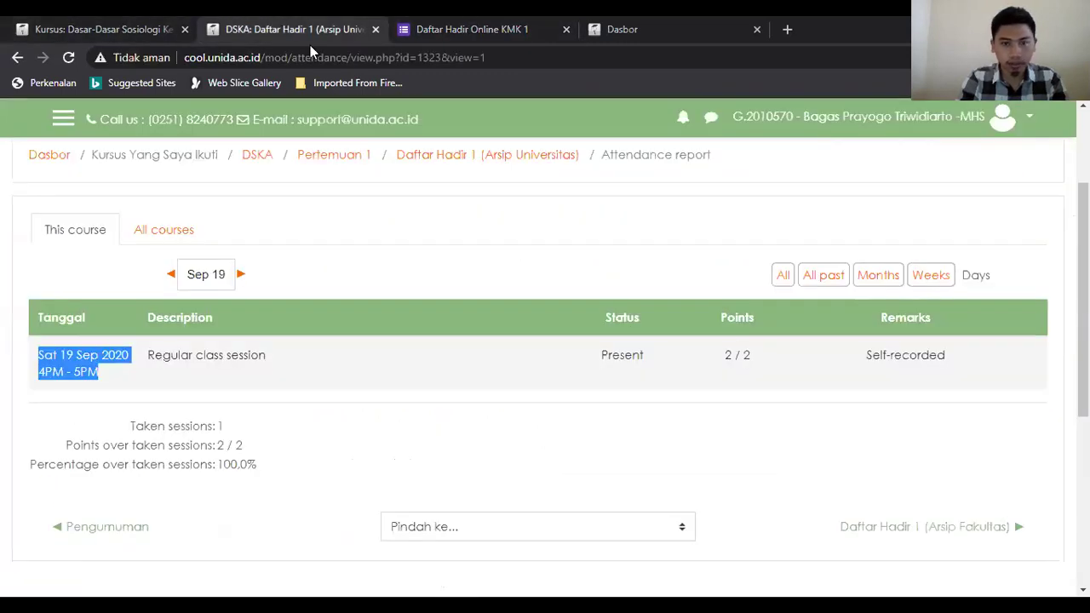
click(478, 31)
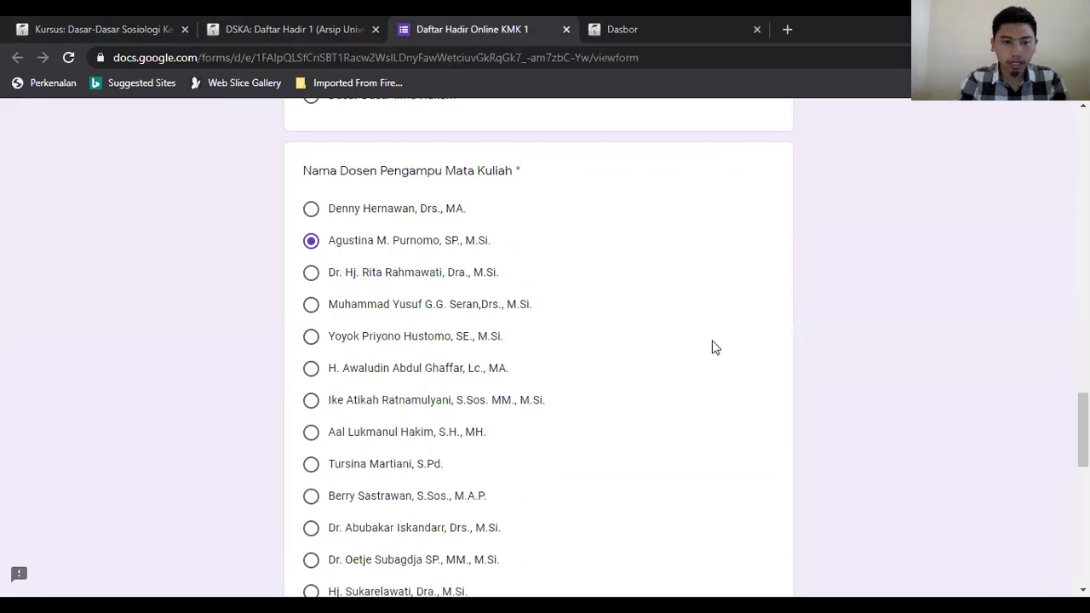
scroll(712, 346, down, 1)
scroll(440, 391, down, 4)
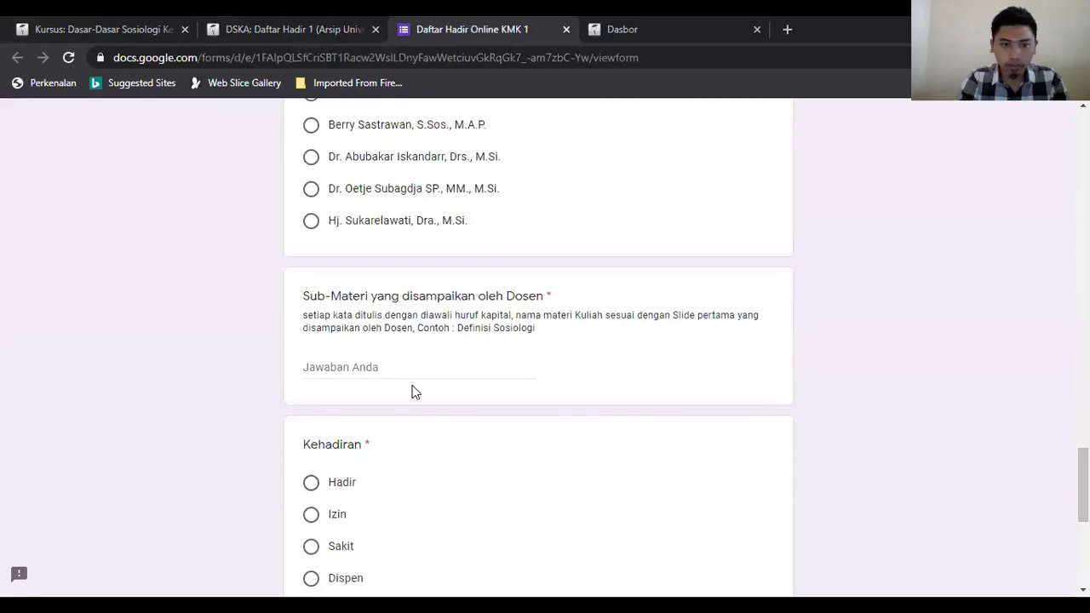
Step: Answer Sub-Materi with 'Sosiologi Komunikasi', replacing earlier drafts, and choose Hadir
click(378, 369)
text(Definisi)
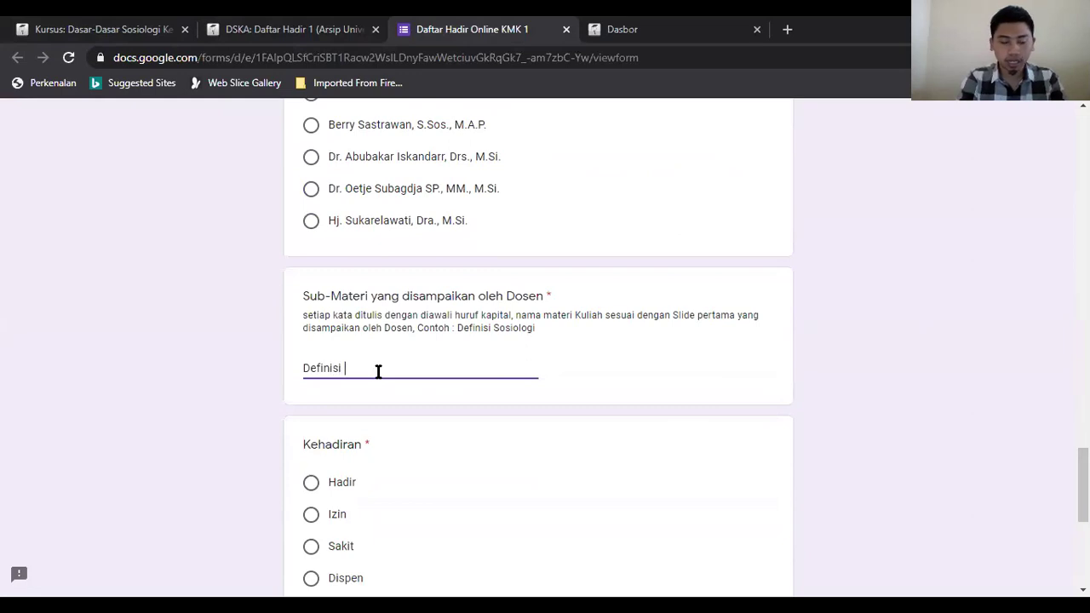
text( Sosilo)
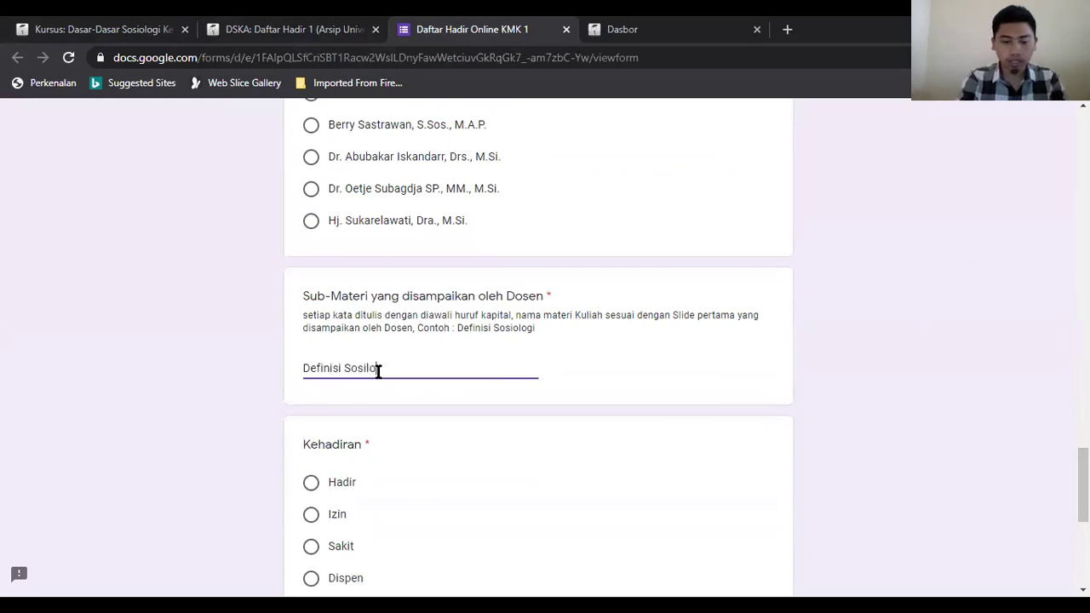
key(BackSpace)
key(BackSpace)
text(ologi)
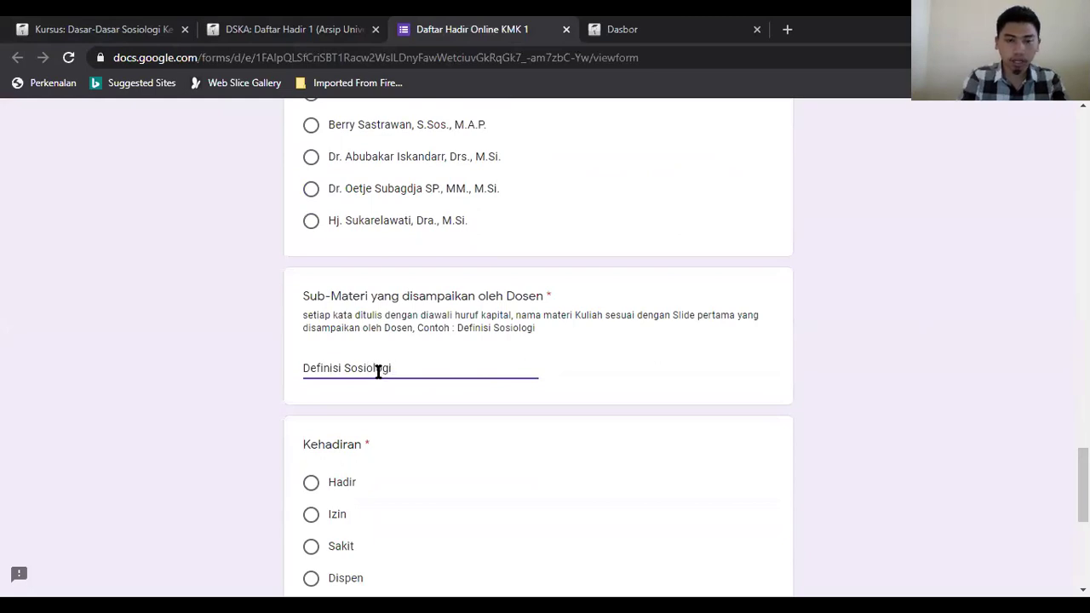
key(ctrl+a)
text(Perkenalan)
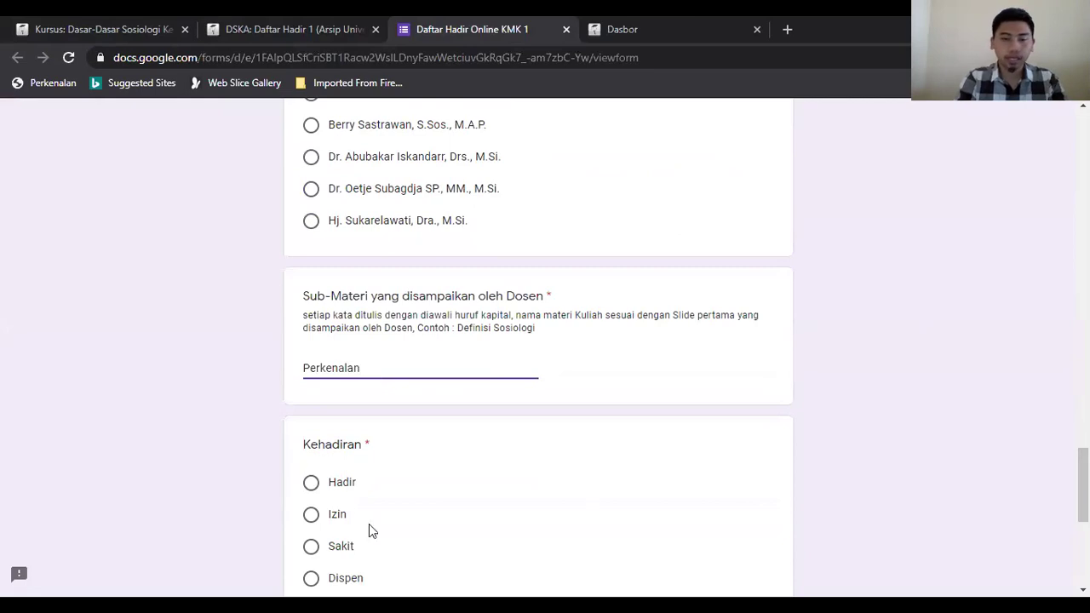
scroll(292, 287, down, 2)
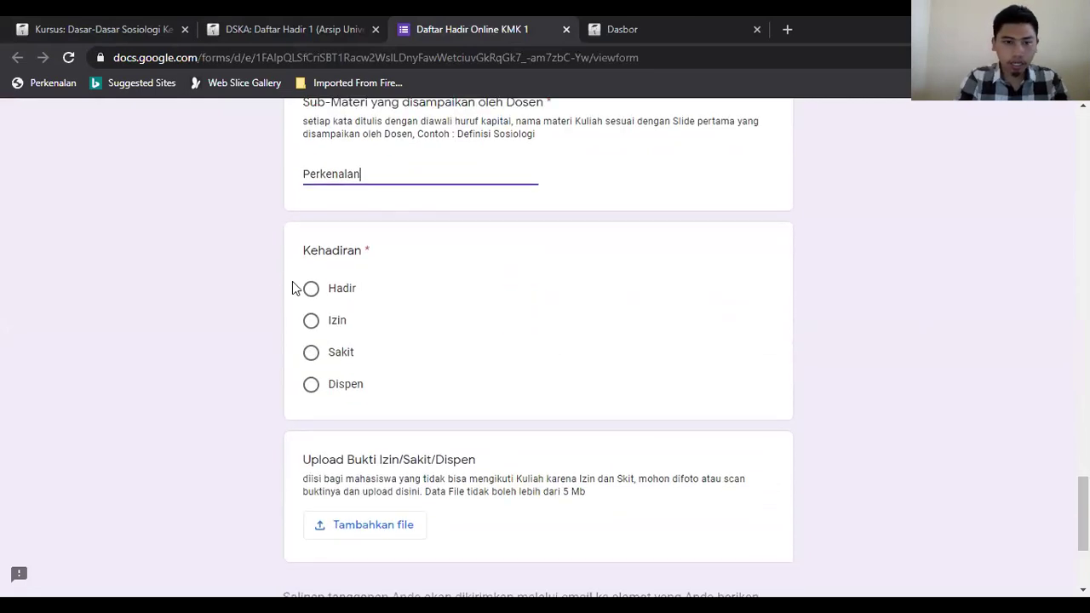
double_click(374, 176)
drag(1083, 514, 1083, 486)
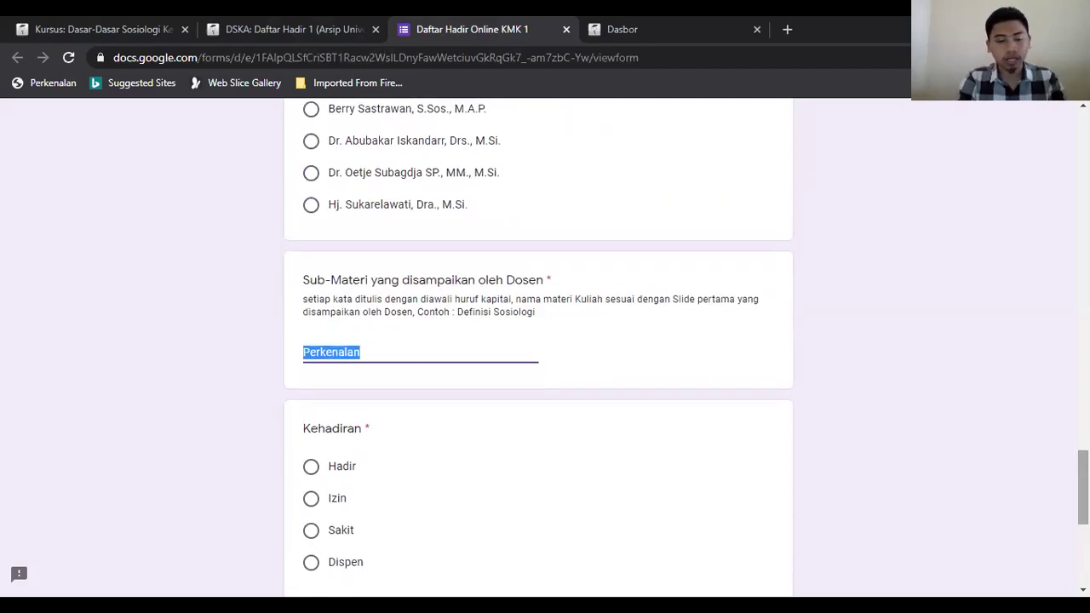
text(Sosiologi Komunikasi)
click(351, 477)
scroll(379, 393, down, 5)
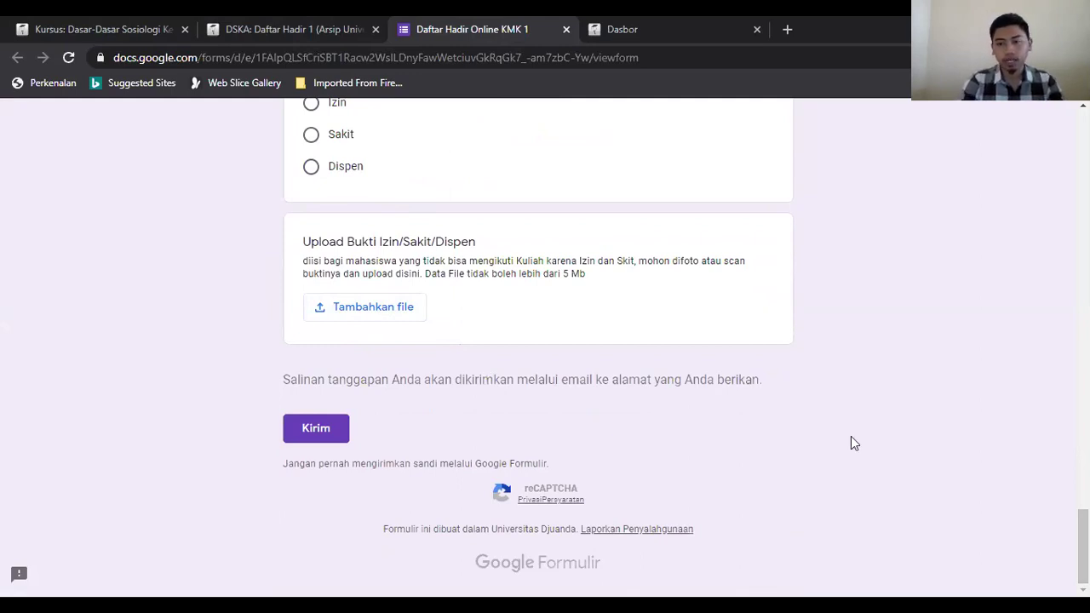
scroll(849, 442, up, 2)
scroll(538, 341, down, 1)
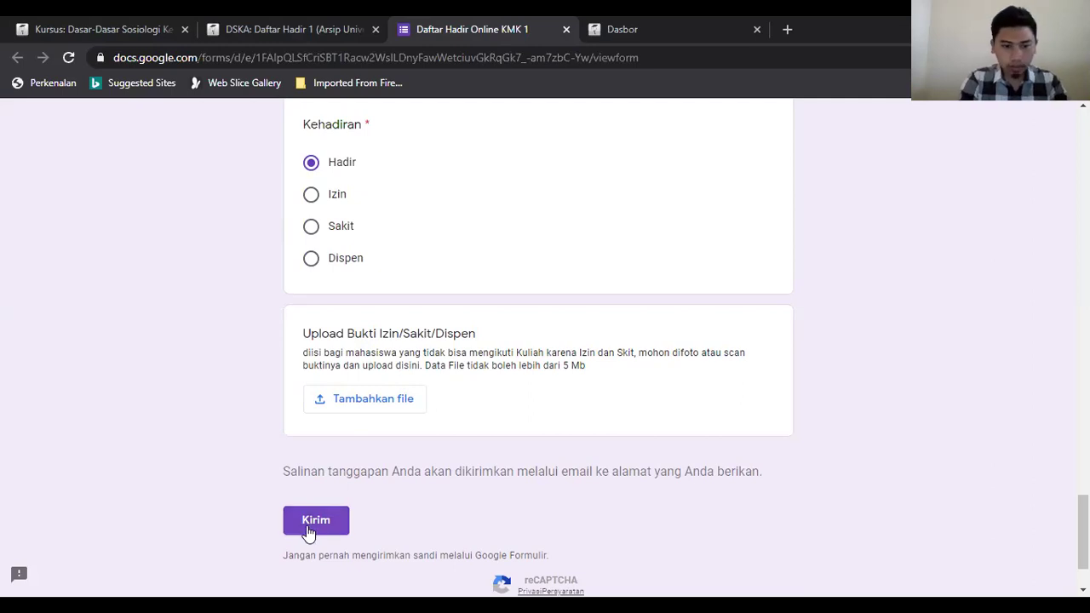
scroll(537, 340, up, 15)
scroll(537, 341, down, 6)
scroll(975, 255, up, 8)
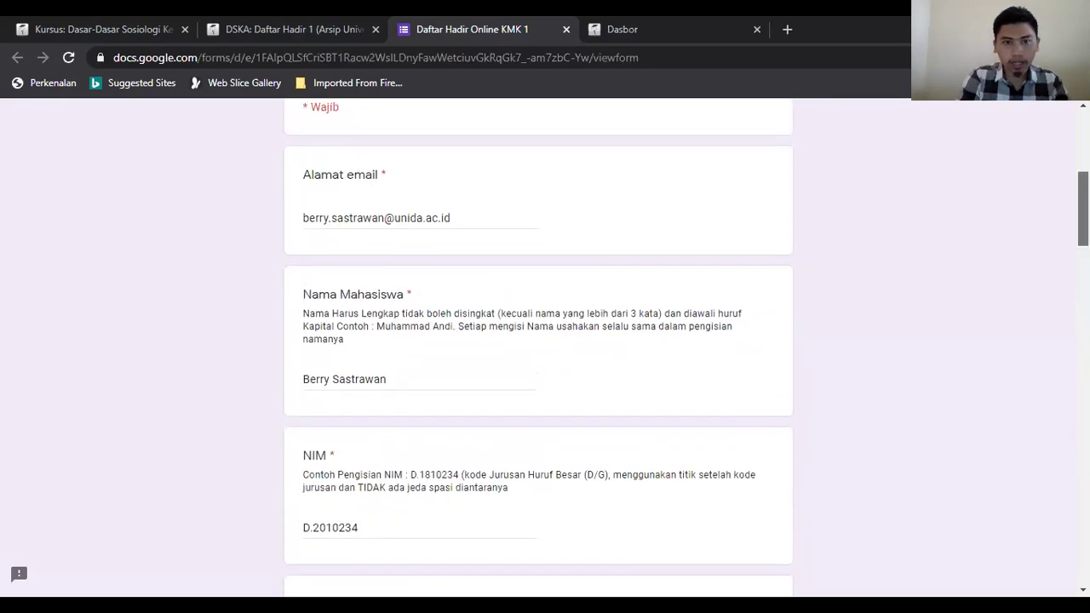
scroll(975, 255, down, 15)
scroll(1036, 299, up, 15)
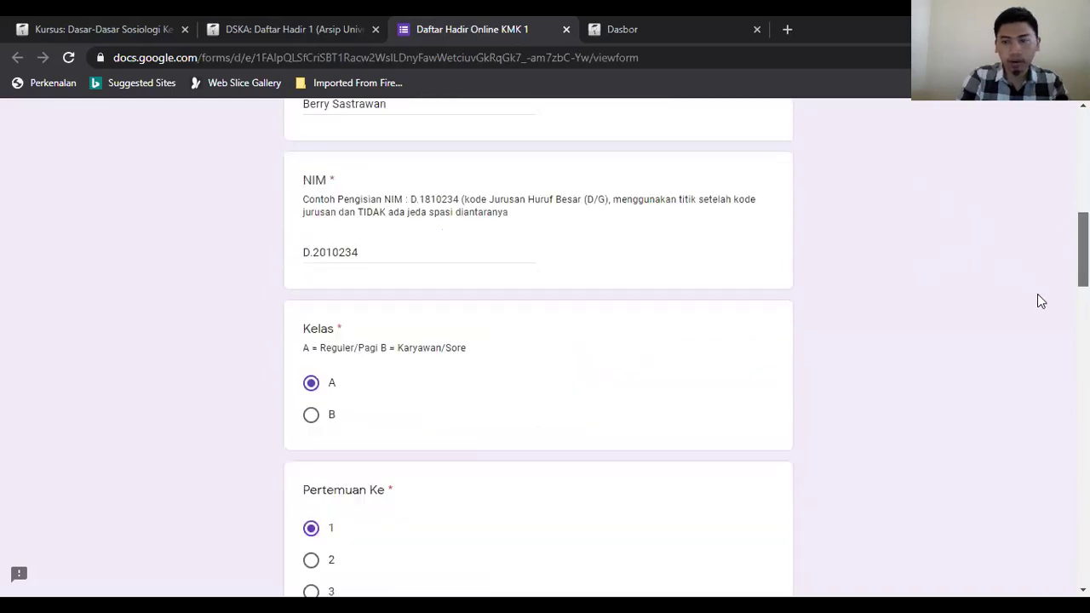
scroll(1058, 414, down, 12)
scroll(1058, 516, down, 3)
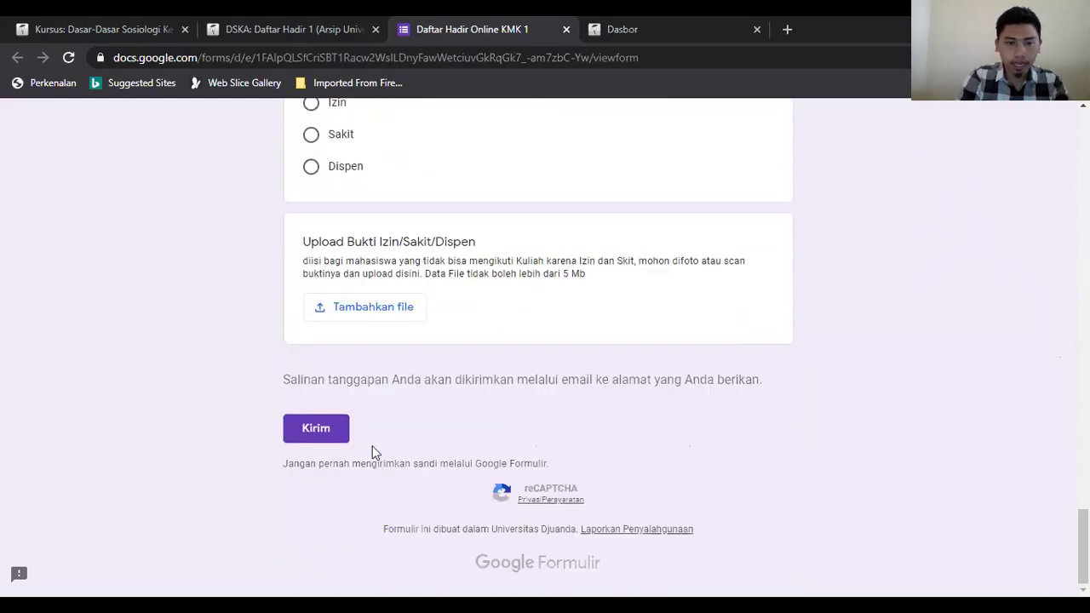
Step: Submit the form with Kirim and pass the reCAPTCHA by selecting the traffic-light tiles
click(319, 429)
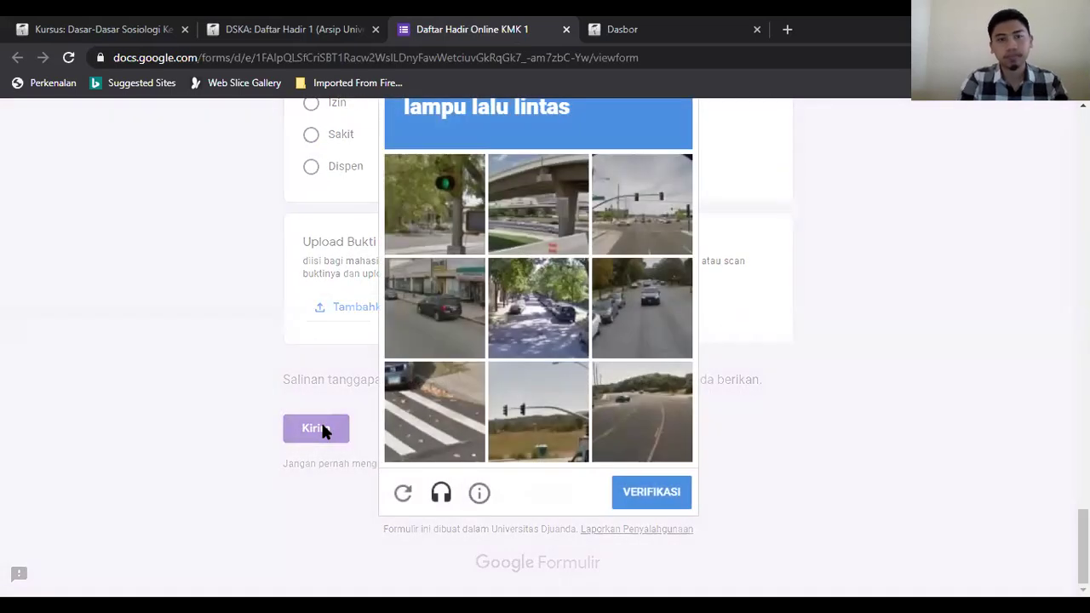
click(634, 492)
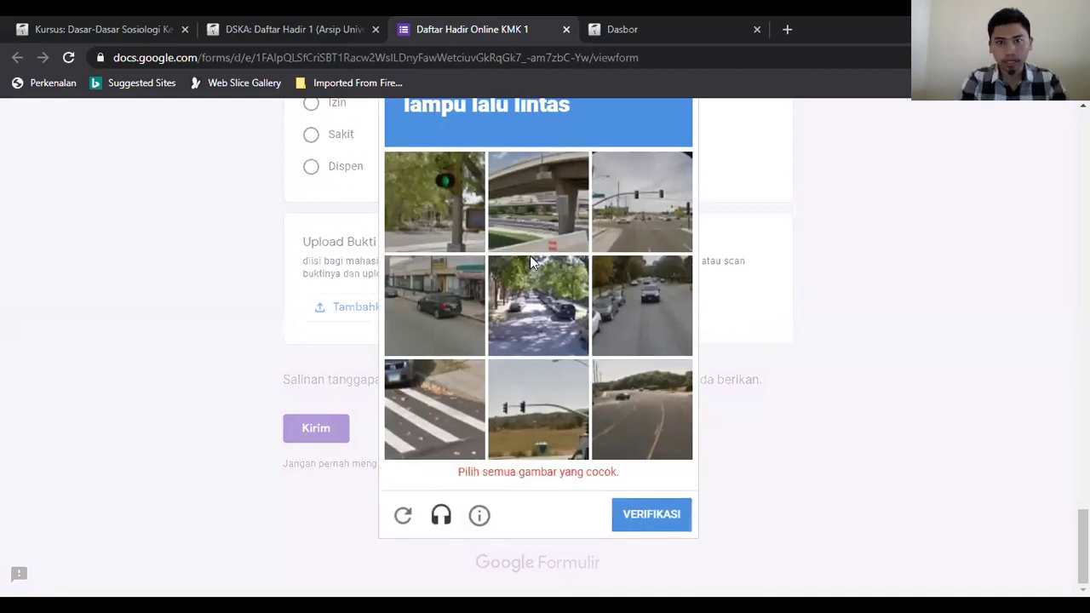
click(429, 181)
click(654, 502)
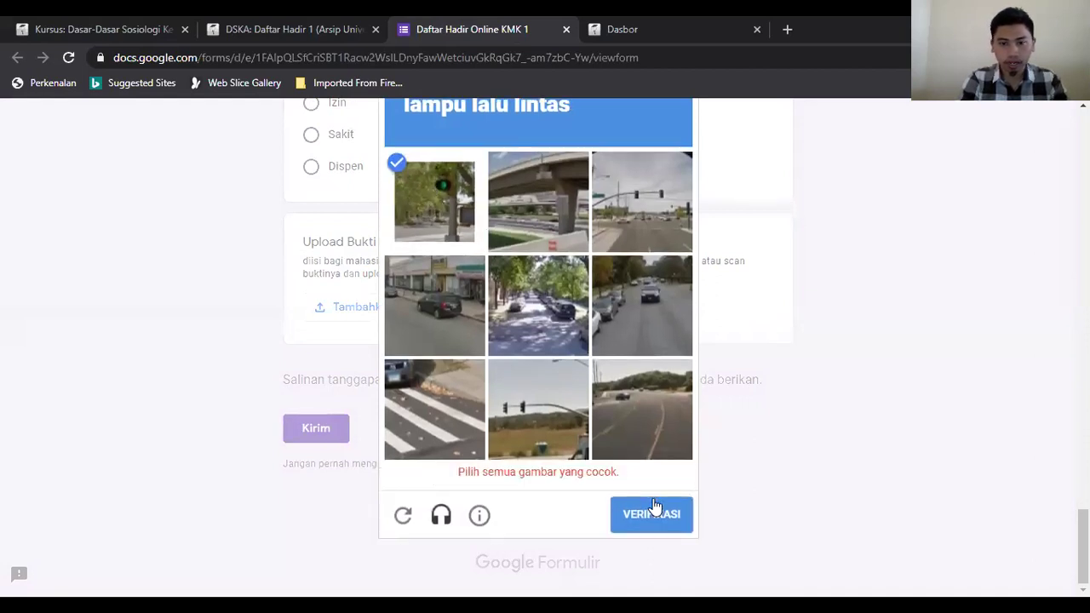
click(507, 396)
click(634, 501)
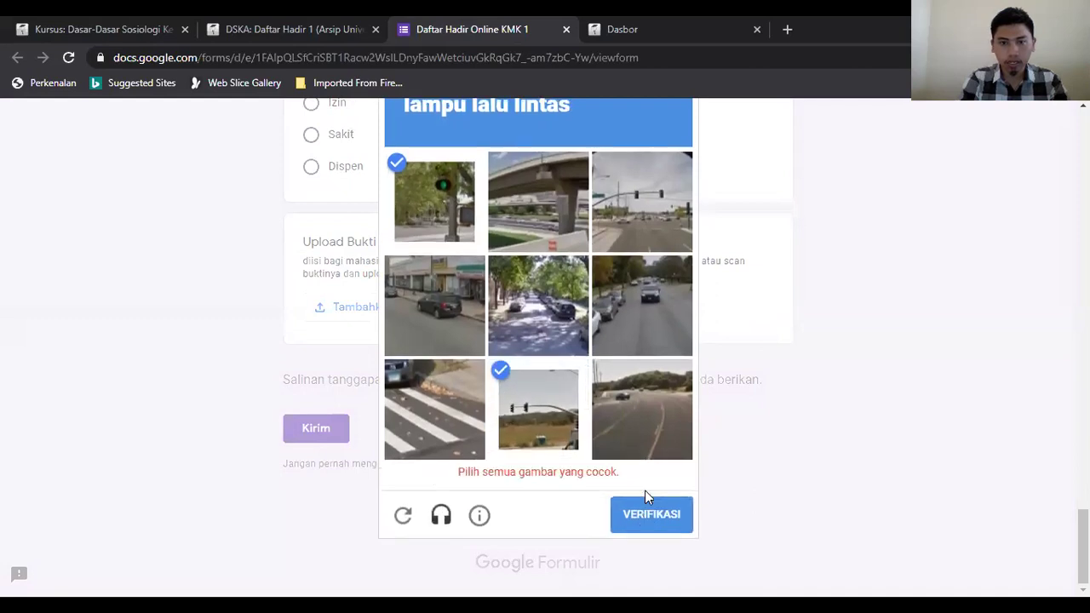
click(641, 241)
click(652, 494)
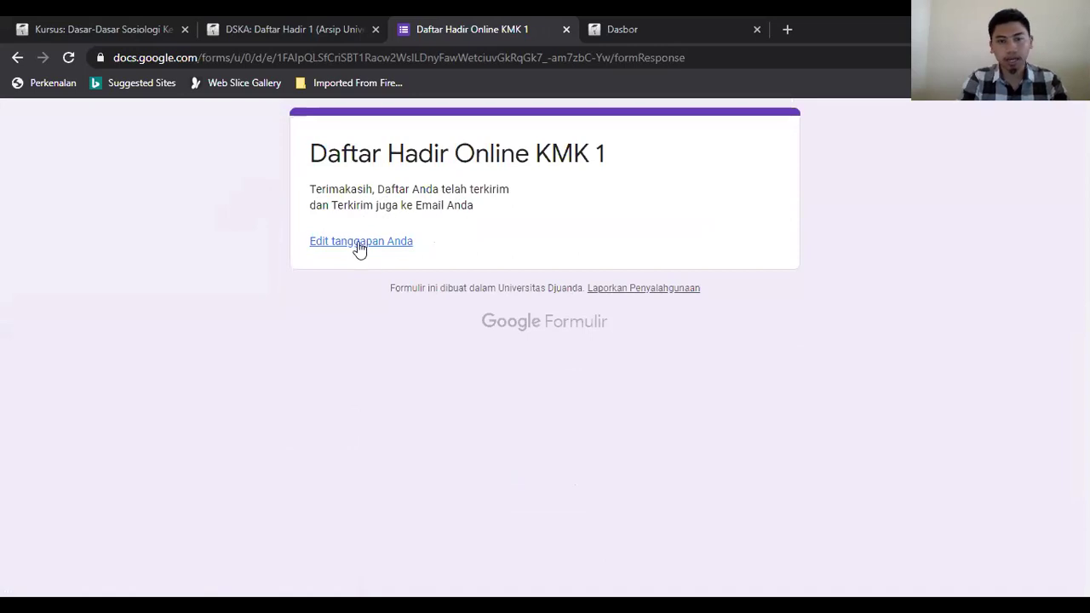
Step: Reopen the submitted response and resubmit the Daftar Hadir Online KMK 1 attendance form
click(397, 243)
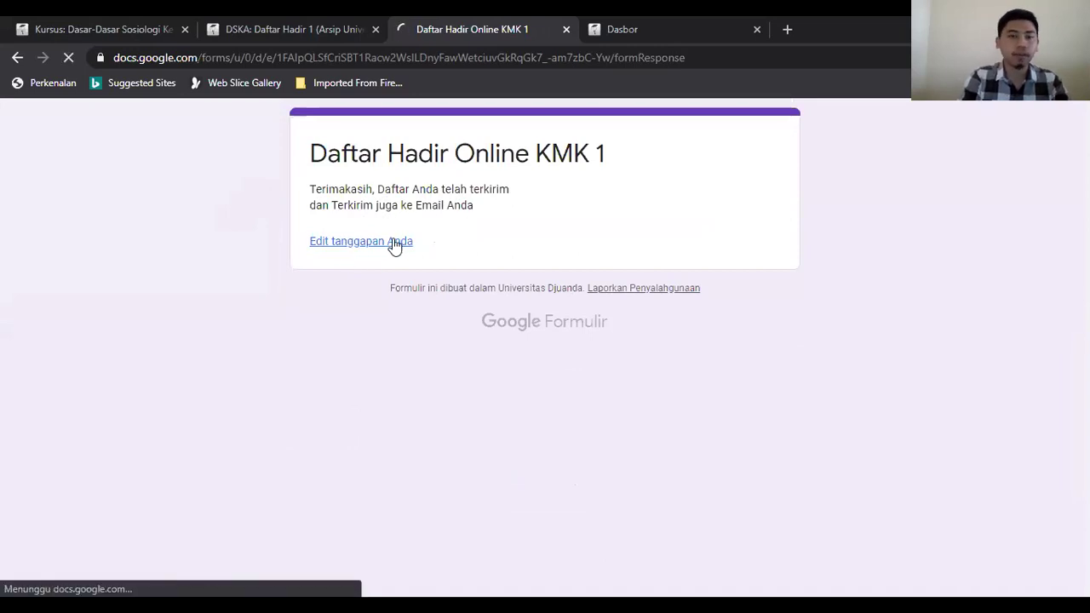
scroll(546, 259, down, 15)
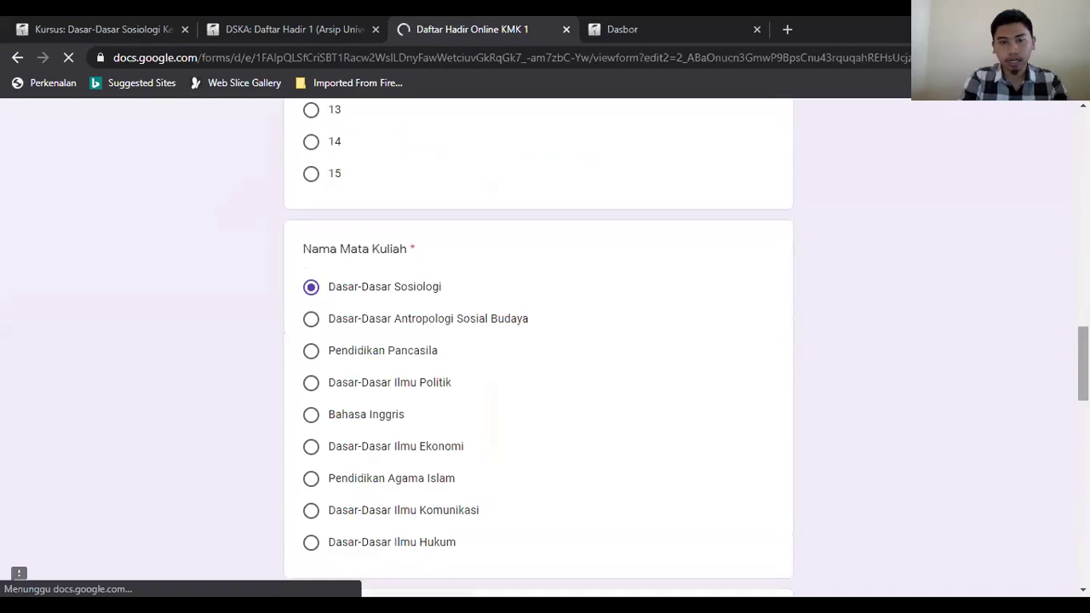
scroll(546, 260, down, 15)
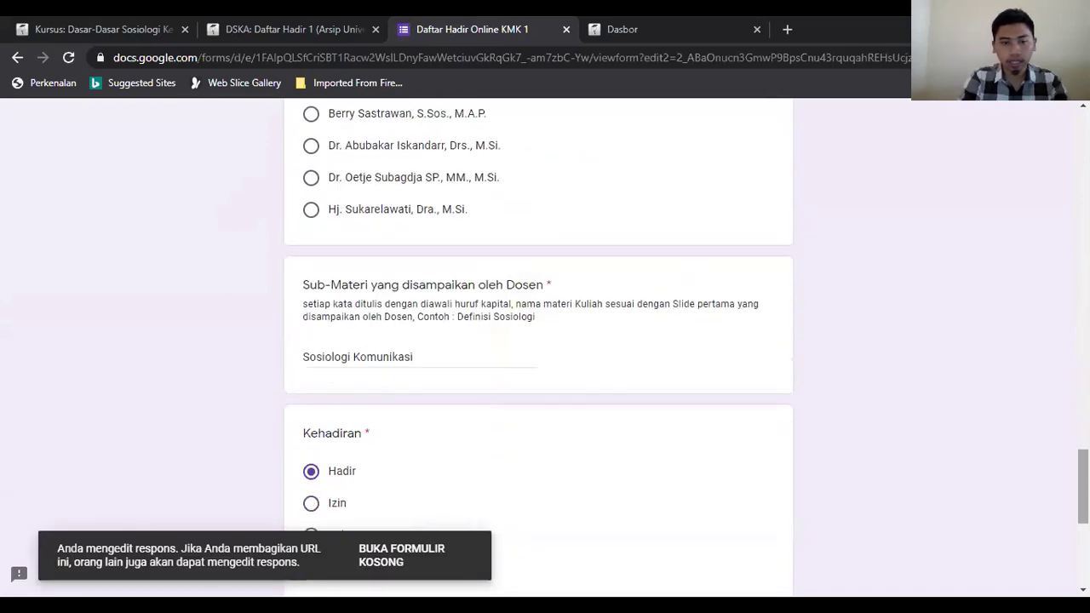
click(317, 428)
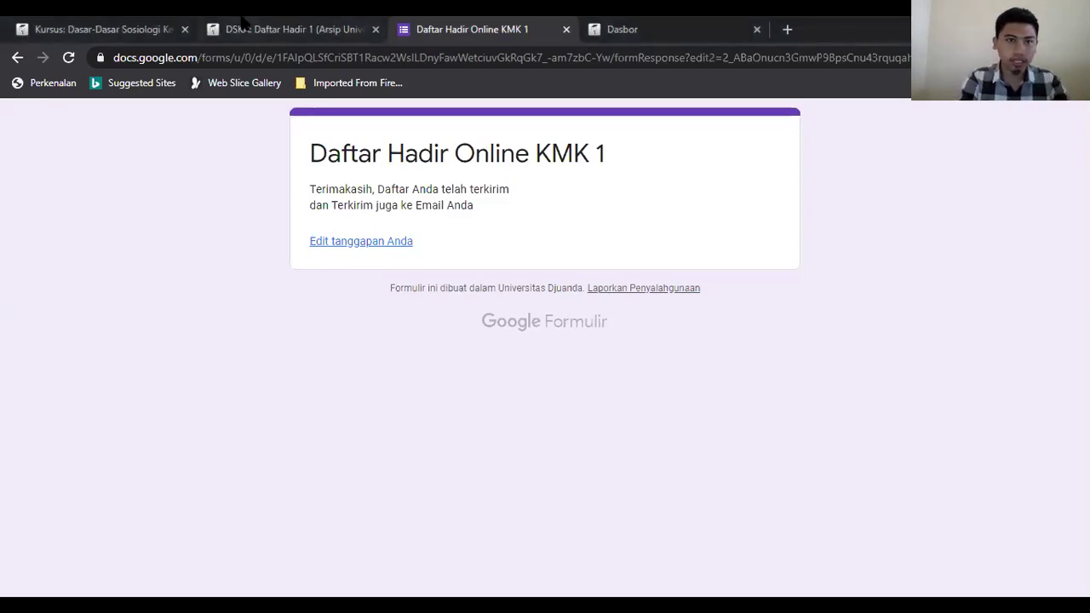
Step: Check the DSKA attendance report, then open Pengiriman Tugas (Hanya Link File Google Drive) under Pertemuan 1
click(299, 31)
click(129, 26)
click(266, 27)
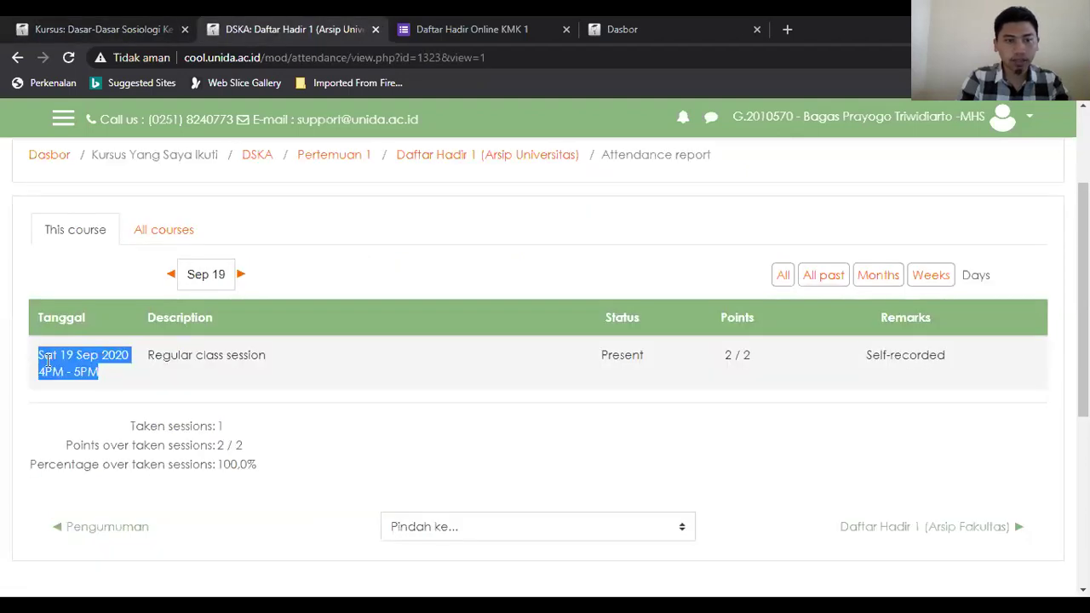
click(103, 25)
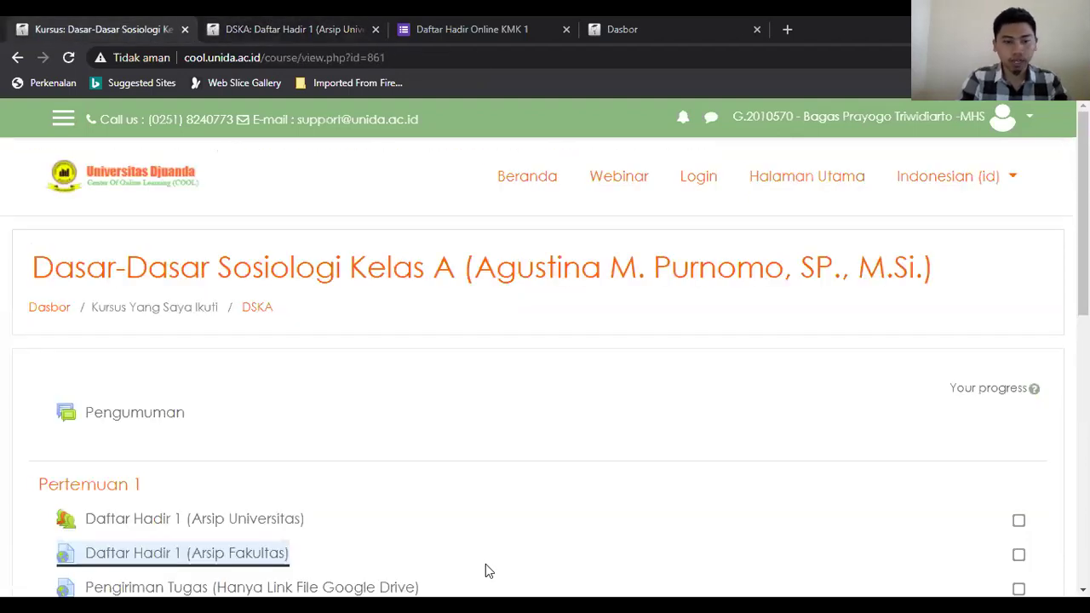
scroll(256, 366, down, 3)
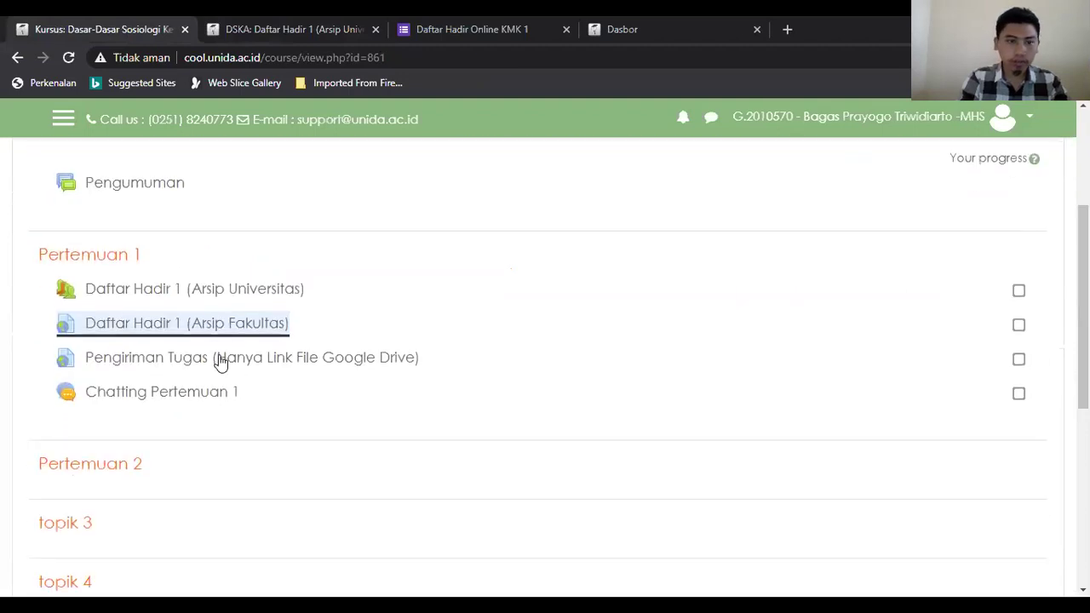
click(217, 366)
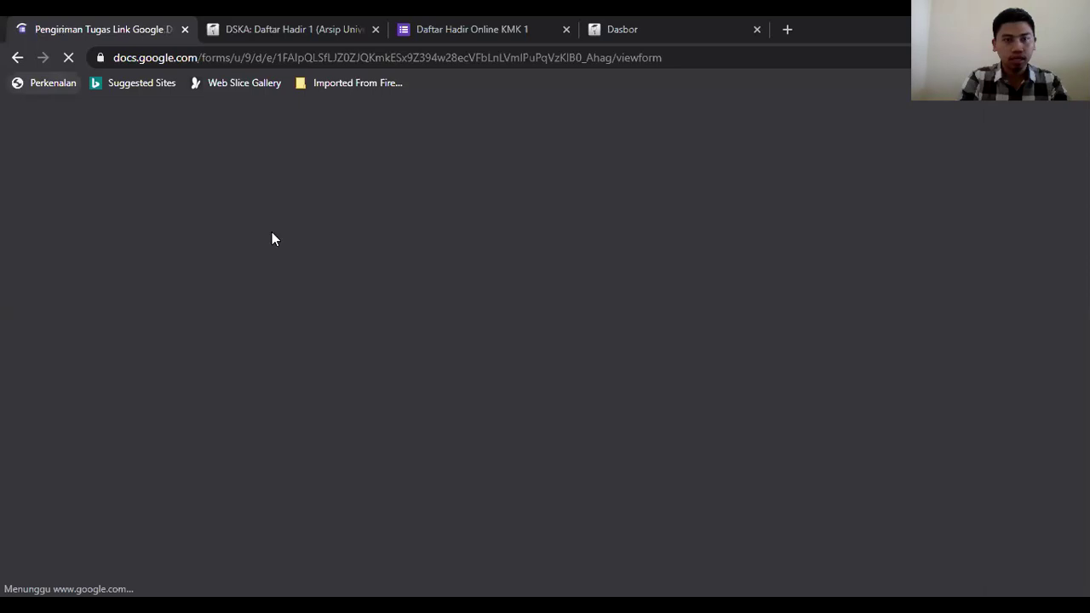
Step: Look over the Alamat email, Nama Lengkap and NIM fields of the submission form
scroll(384, 235, down, 2)
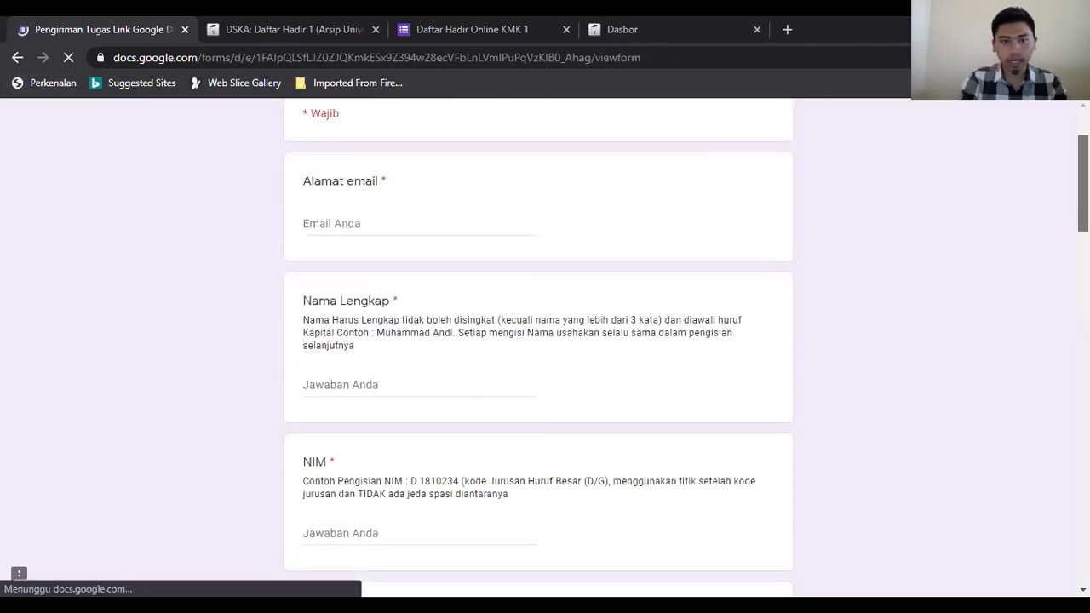
click(380, 225)
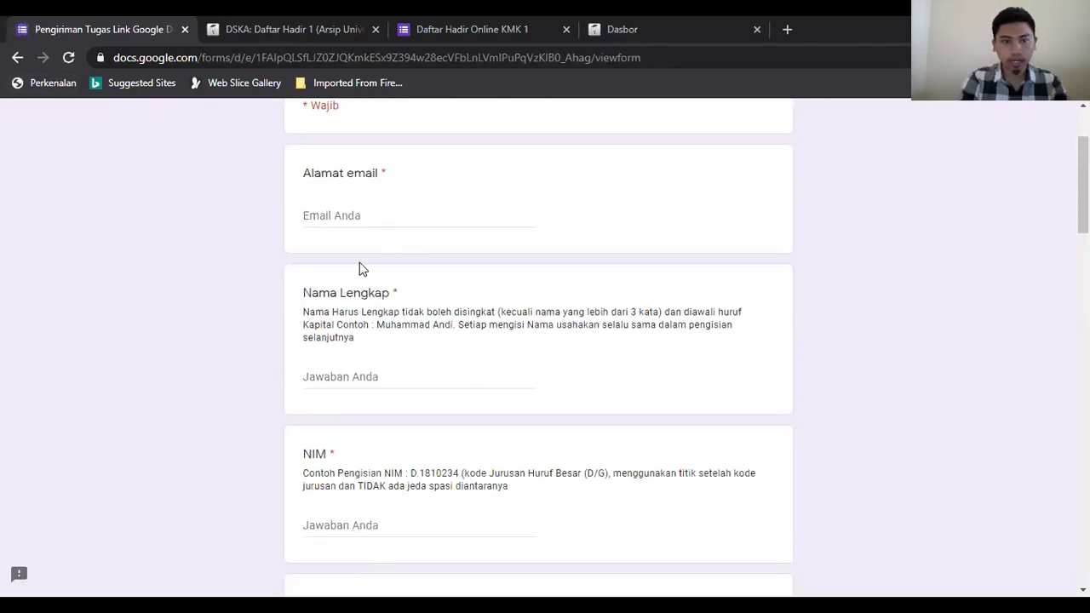
click(377, 377)
click(361, 522)
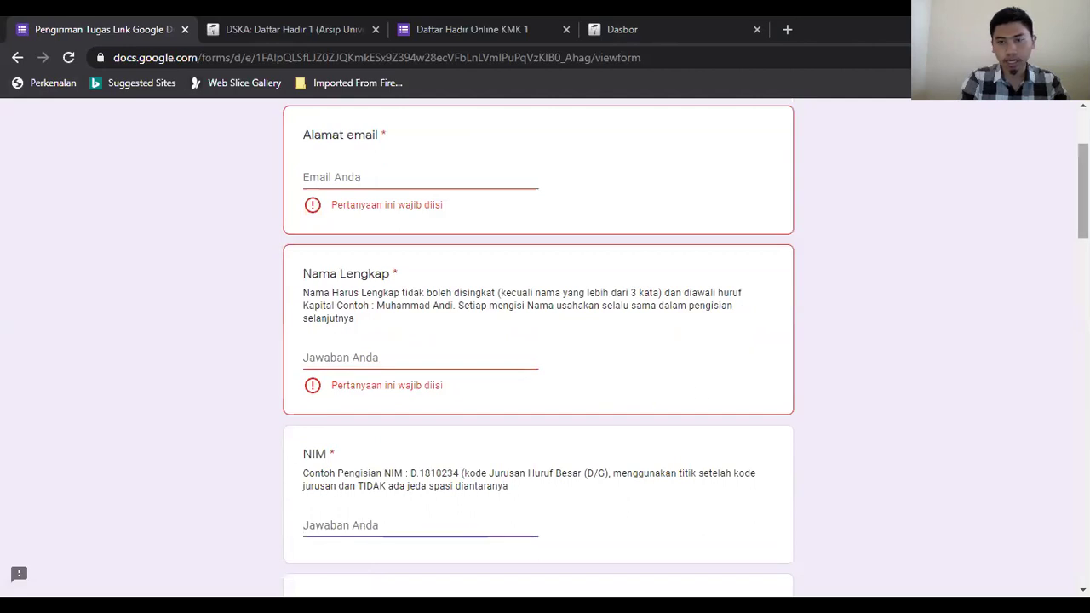
drag(1083, 187, 1083, 241)
scroll(385, 255, down, 2)
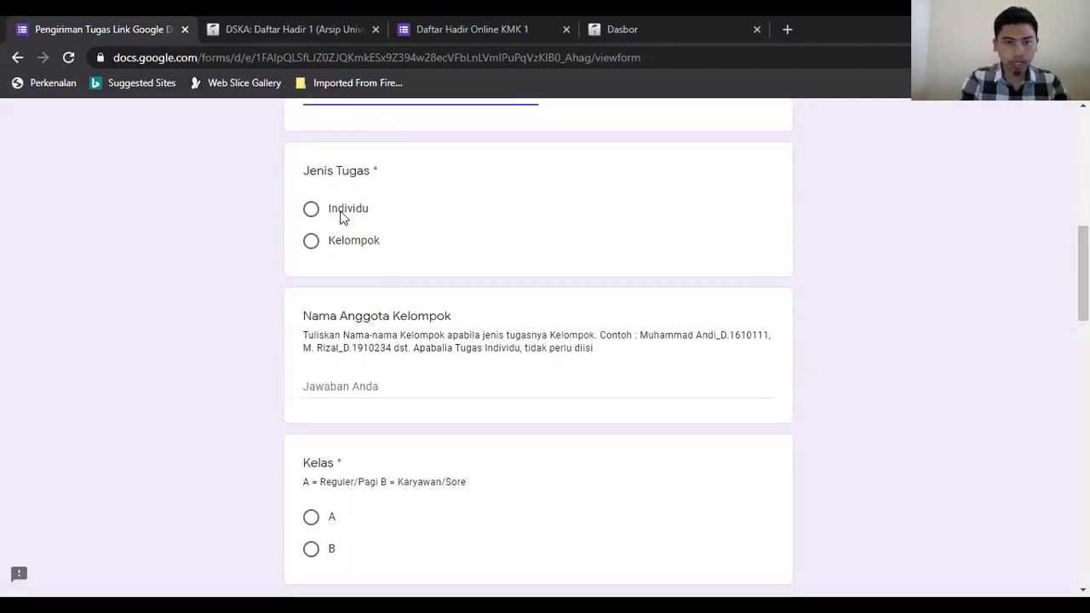
Step: Set Jenis Tugas to Kelompok and review the Nama Anggota Kelompok field and its example
click(340, 214)
click(342, 230)
click(341, 266)
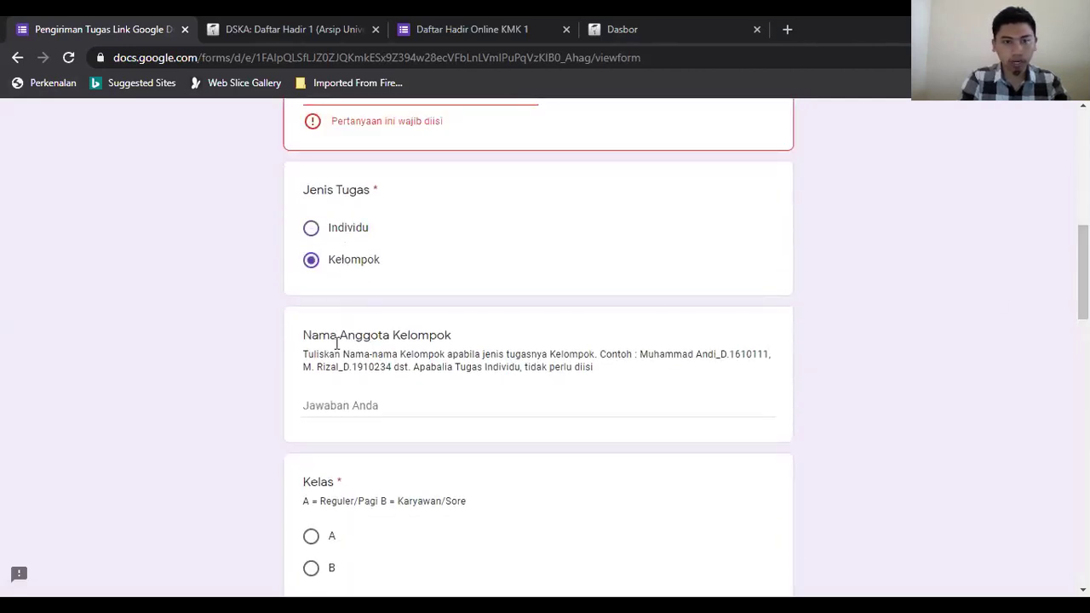
click(337, 405)
drag(1083, 273, 1083, 264)
click(421, 321)
click(345, 441)
drag(398, 408, 330, 393)
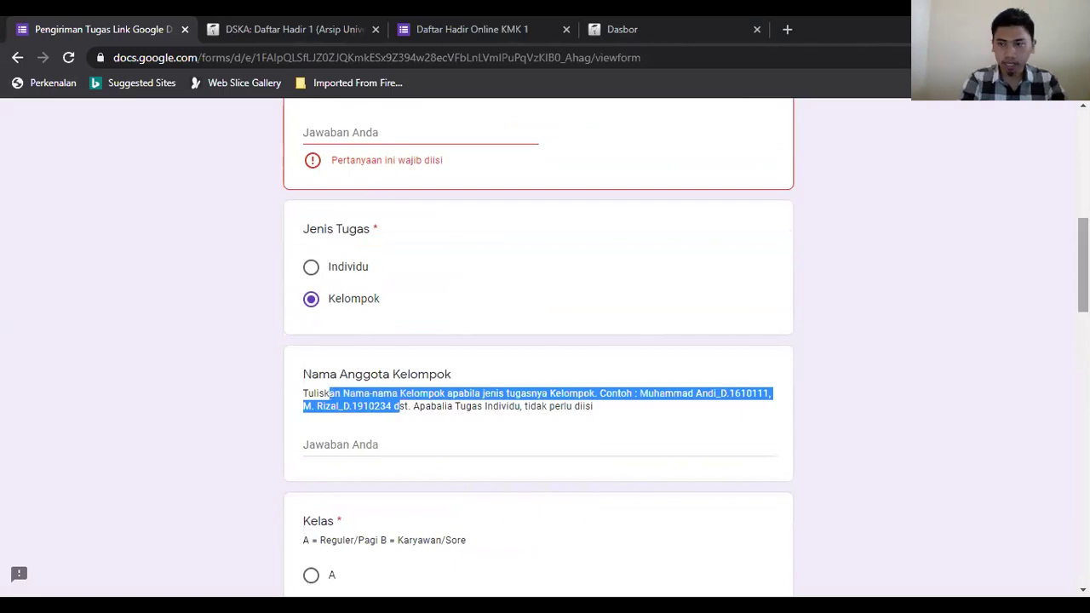
scroll(538, 341, down, 6)
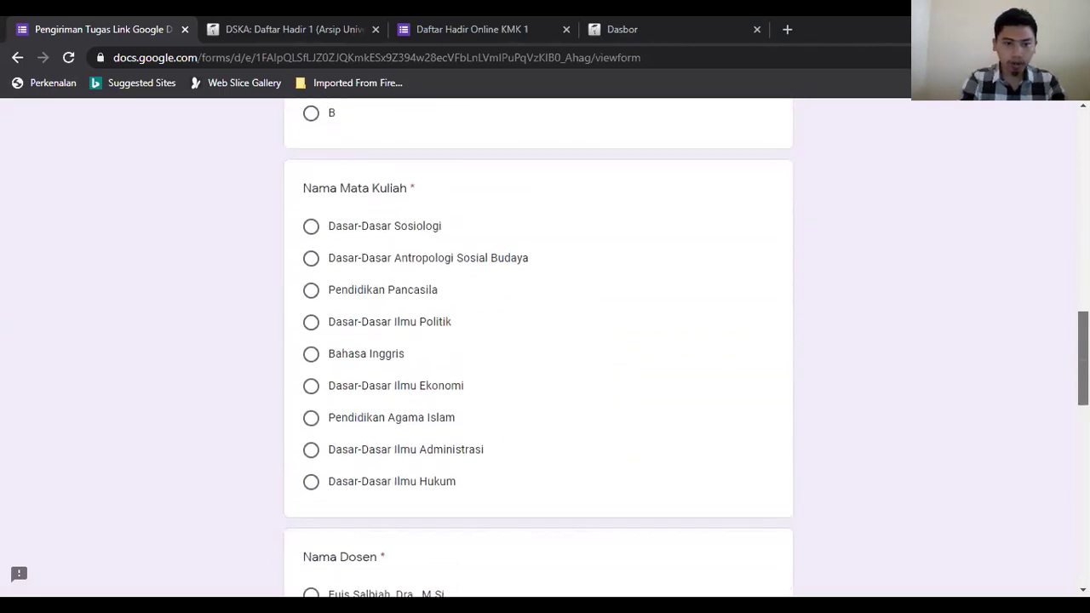
scroll(538, 341, down, 8)
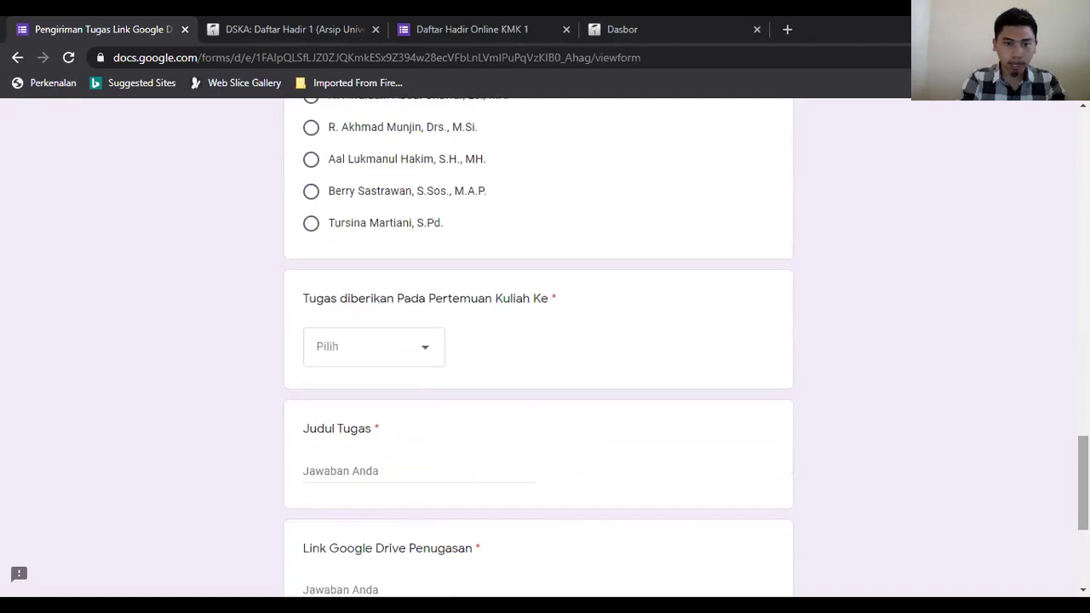
Step: Set Pertemuan Kuliah Ke to 1, check Judul Tugas and Link fields, then navigate back
click(419, 356)
click(352, 196)
scroll(538, 340, down, 2)
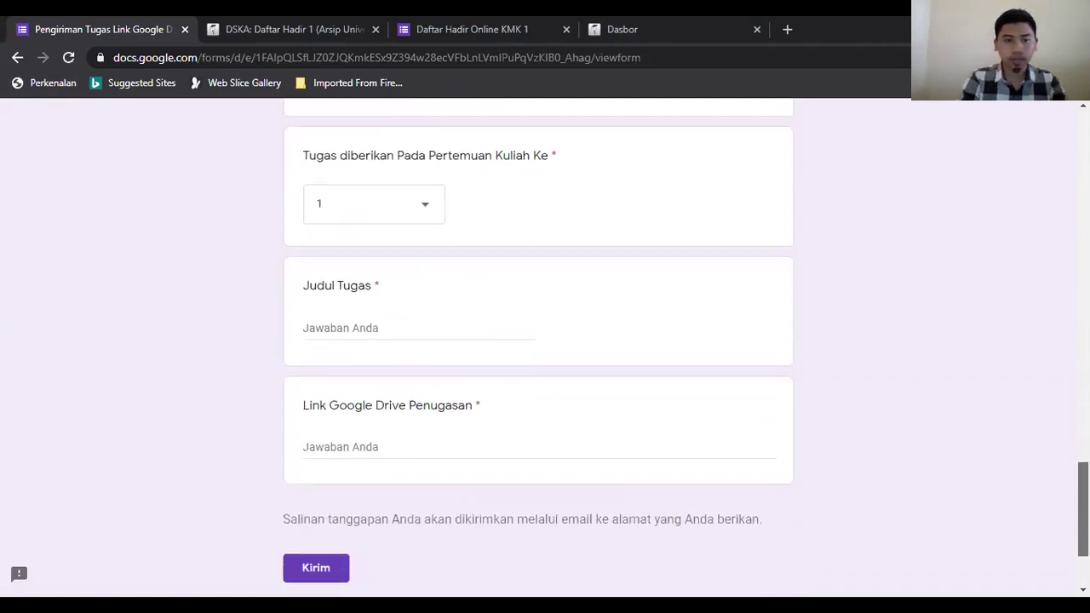
click(340, 295)
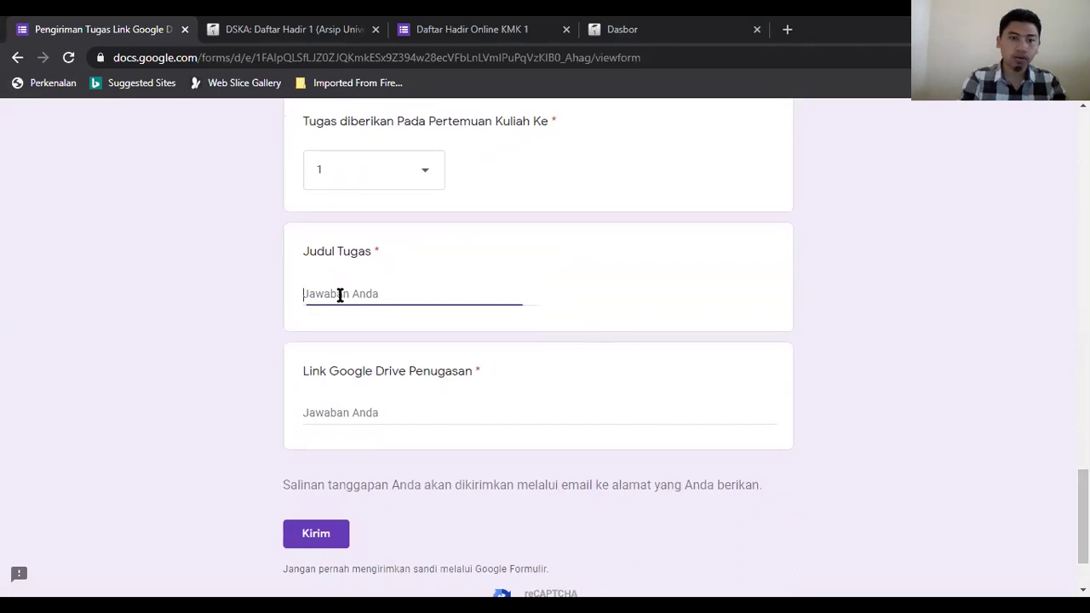
click(358, 414)
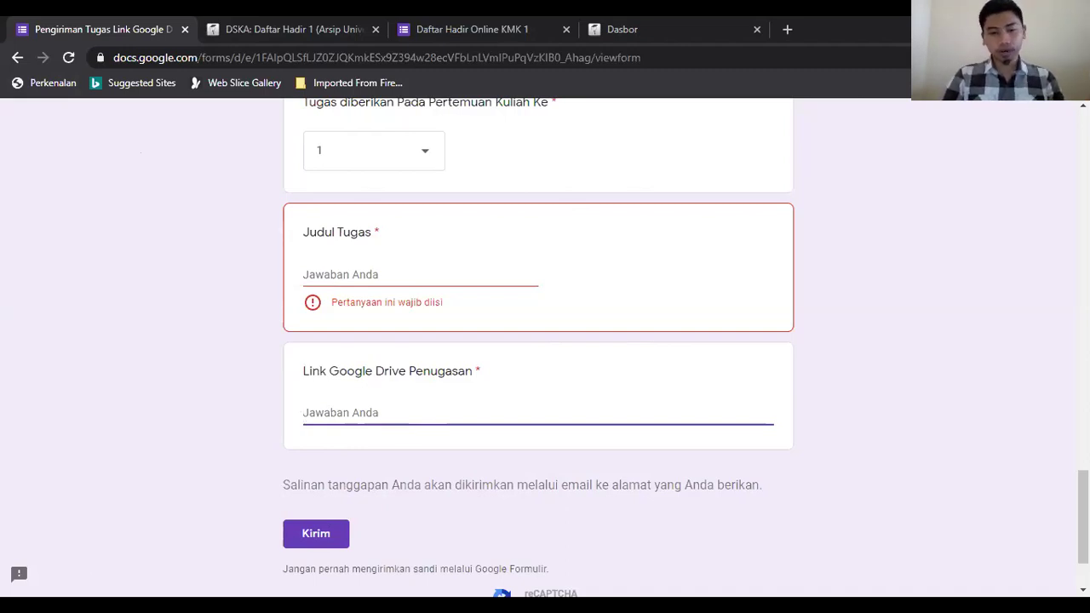
key(alt+Left)
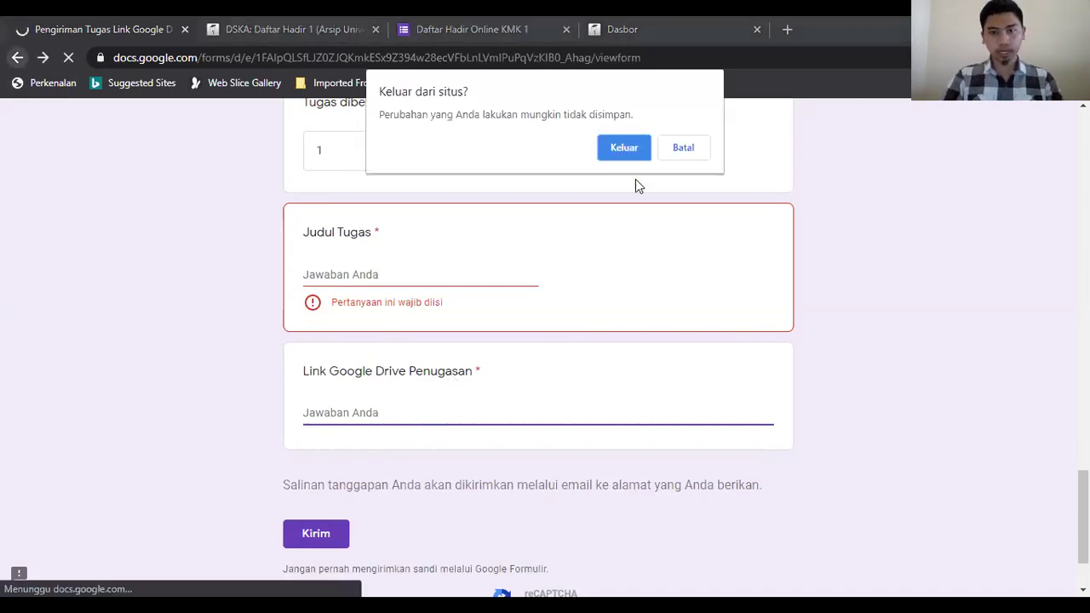
Step: Leave the unfinished form and enter the Chatting Pertemuan 1 chat room from the course page
click(621, 148)
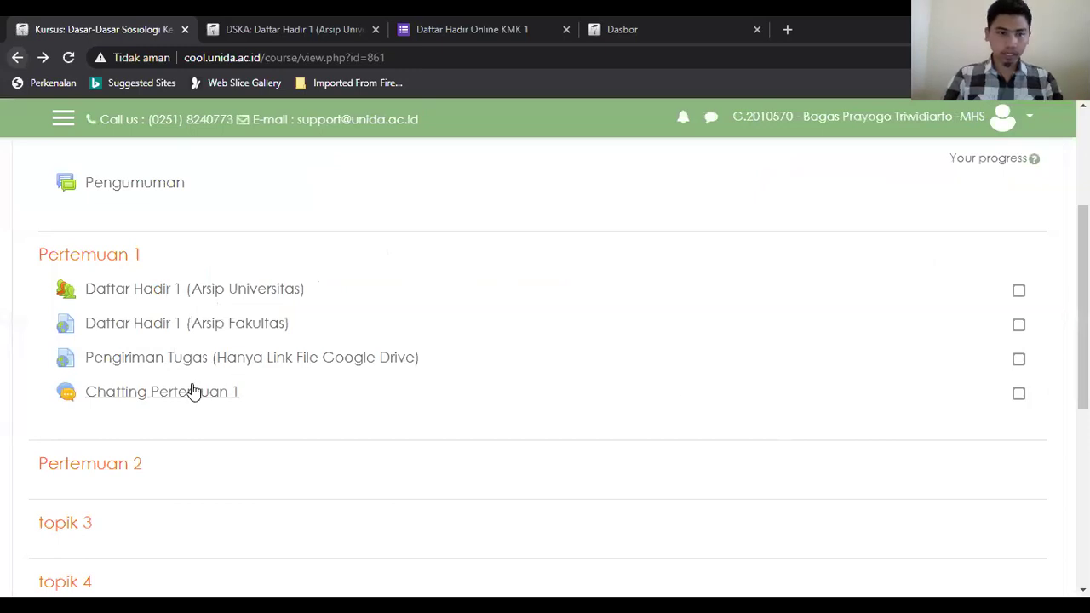
click(190, 398)
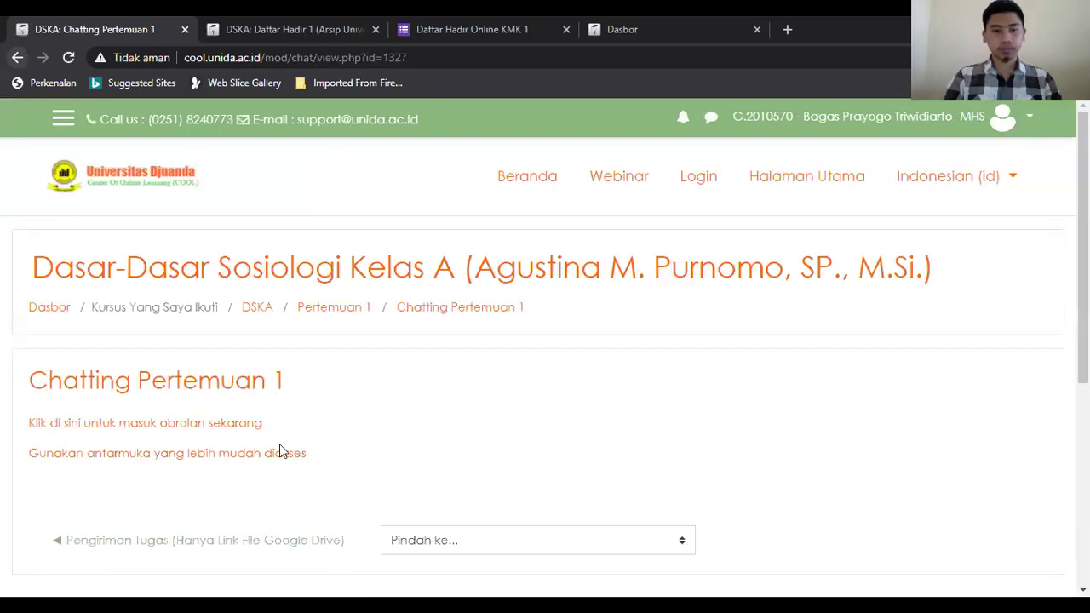
click(102, 423)
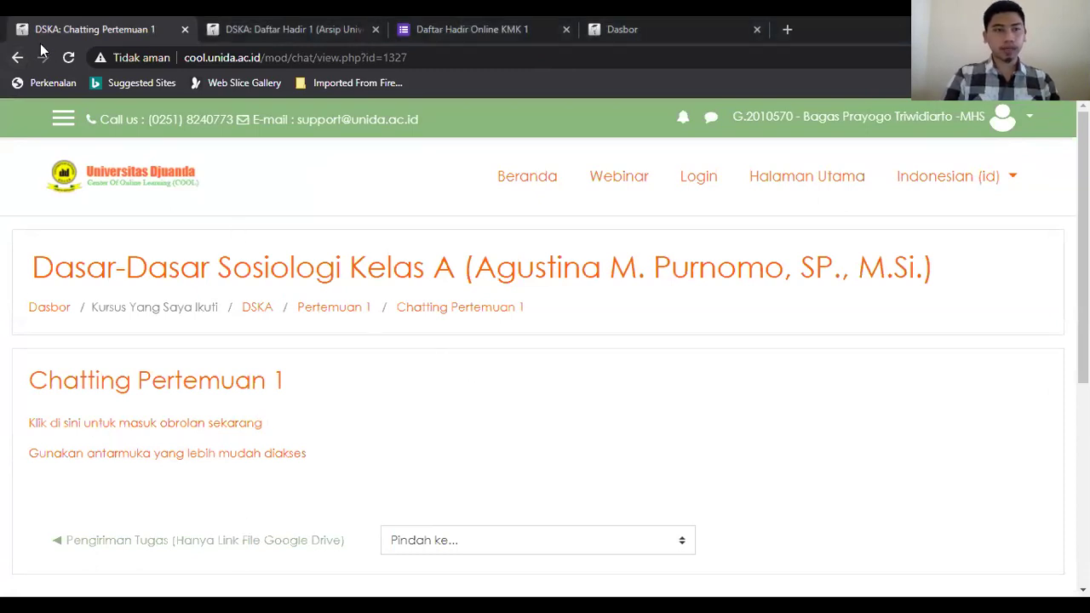
Step: Go back to the Dasar-Dasar Sosiologi Kelas A course page and scroll through its sections
click(17, 57)
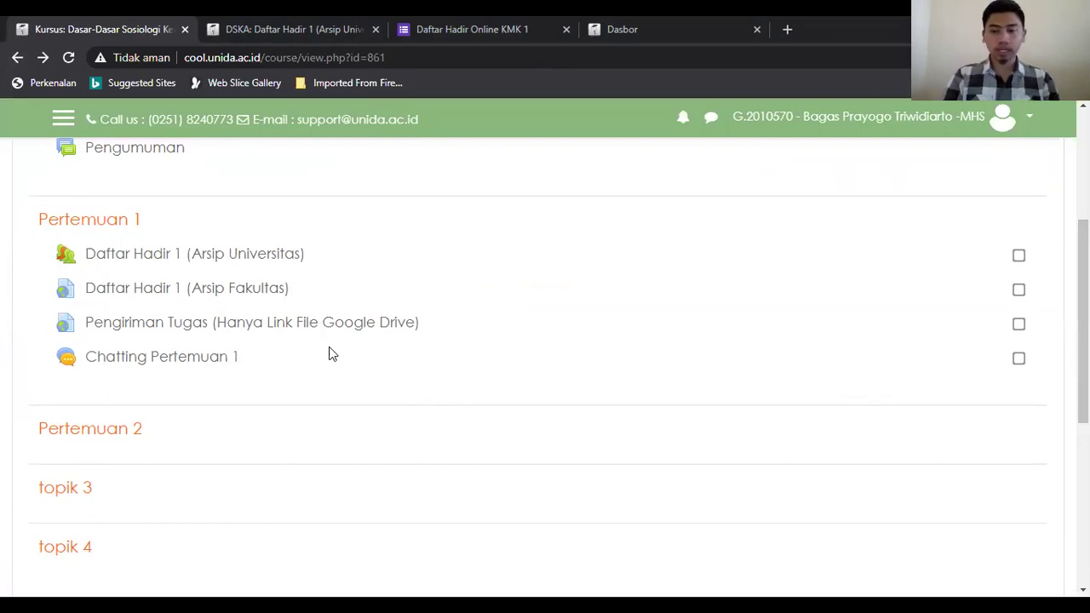
scroll(444, 388, up, 3)
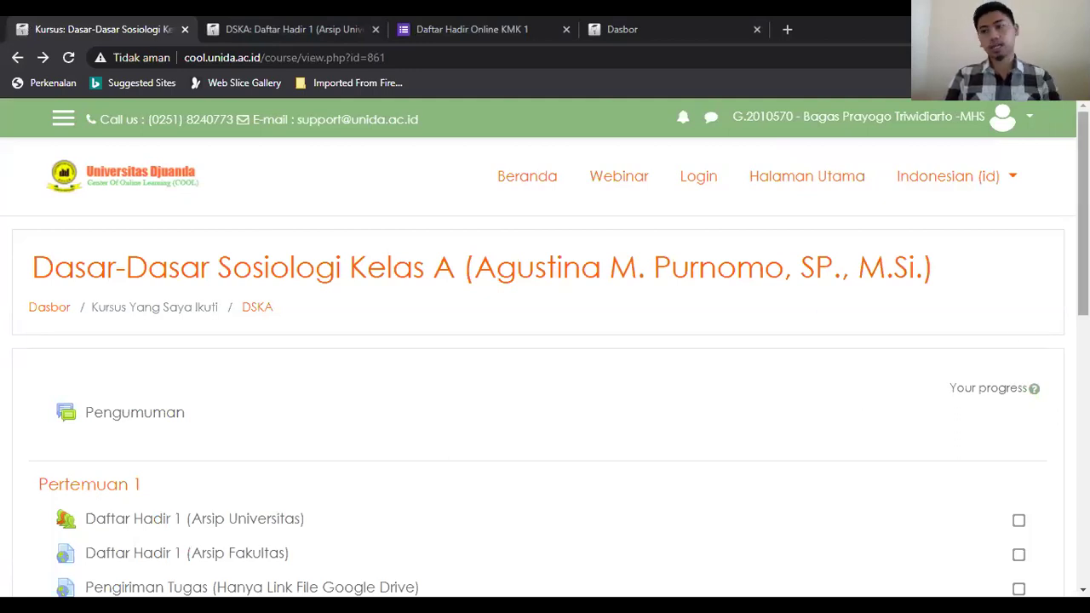
scroll(862, 398, down, 2)
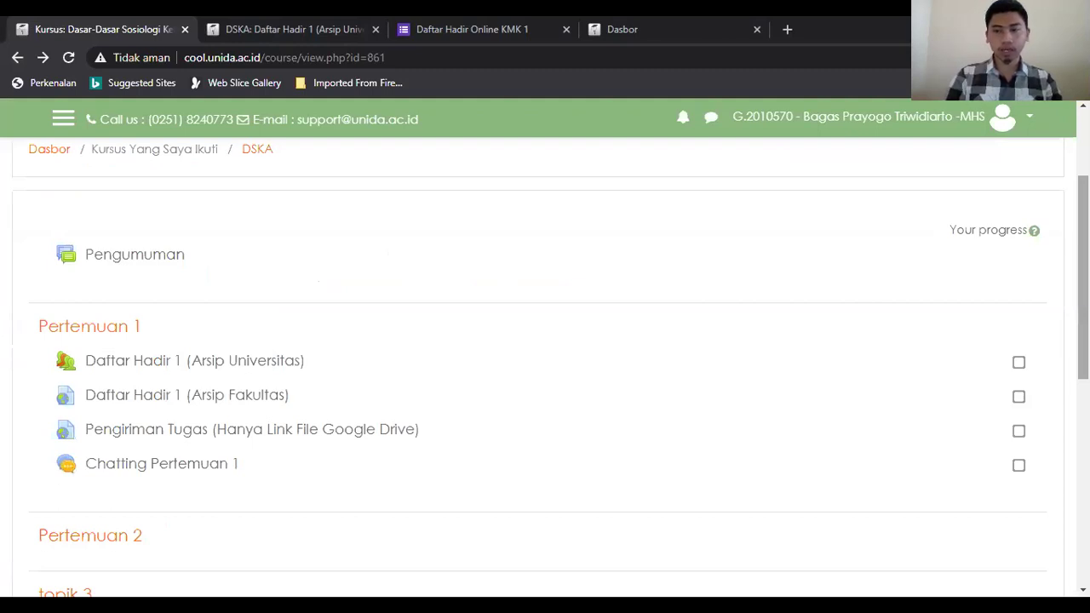
scroll(545, 383, down, 7)
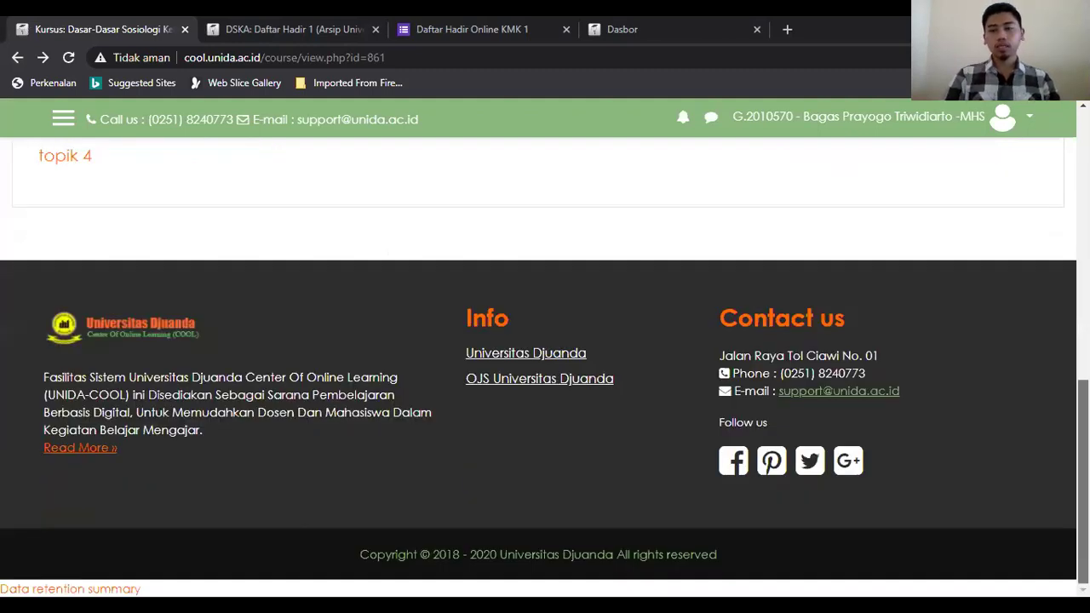
scroll(545, 384, up, 7)
scroll(544, 383, down, 1)
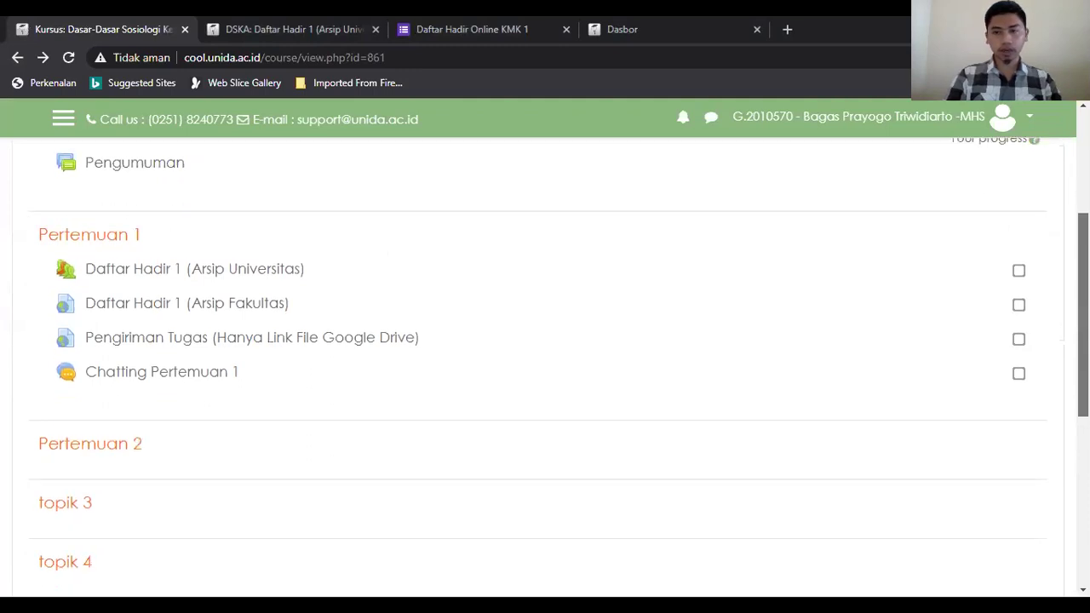
scroll(558, 366, up, 1)
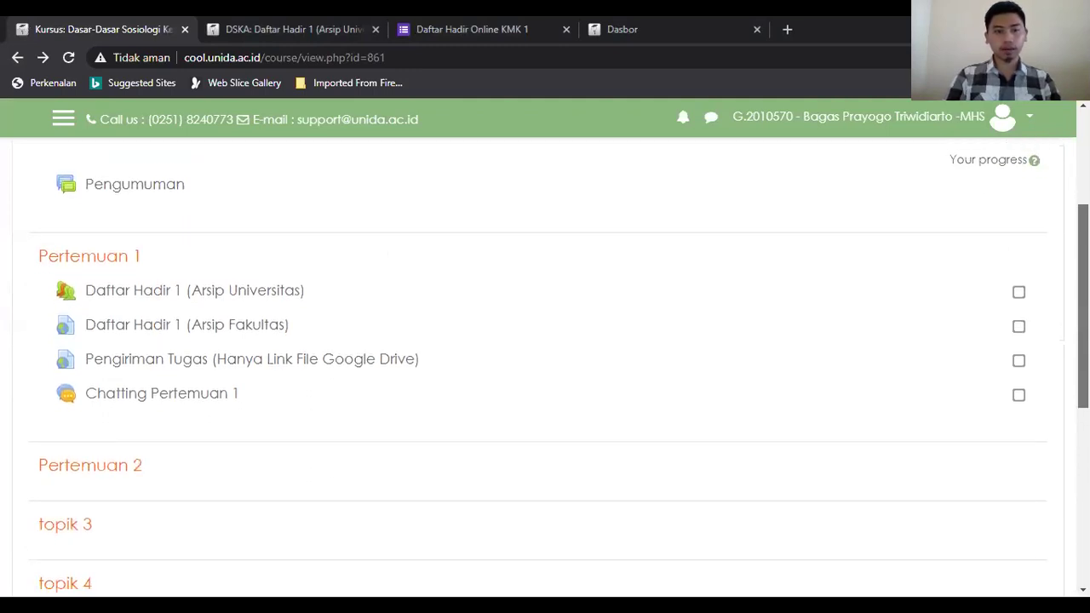